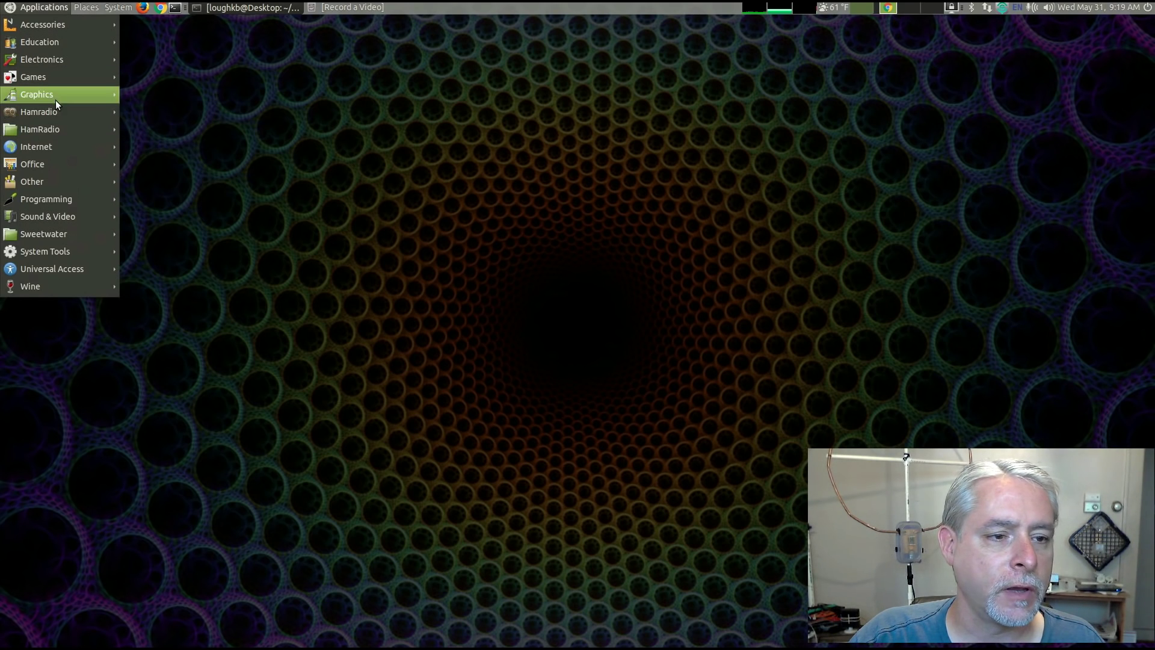
- Launch Fldigi, reposition its window and open the sound card configuration
mouse_move(55, 110)
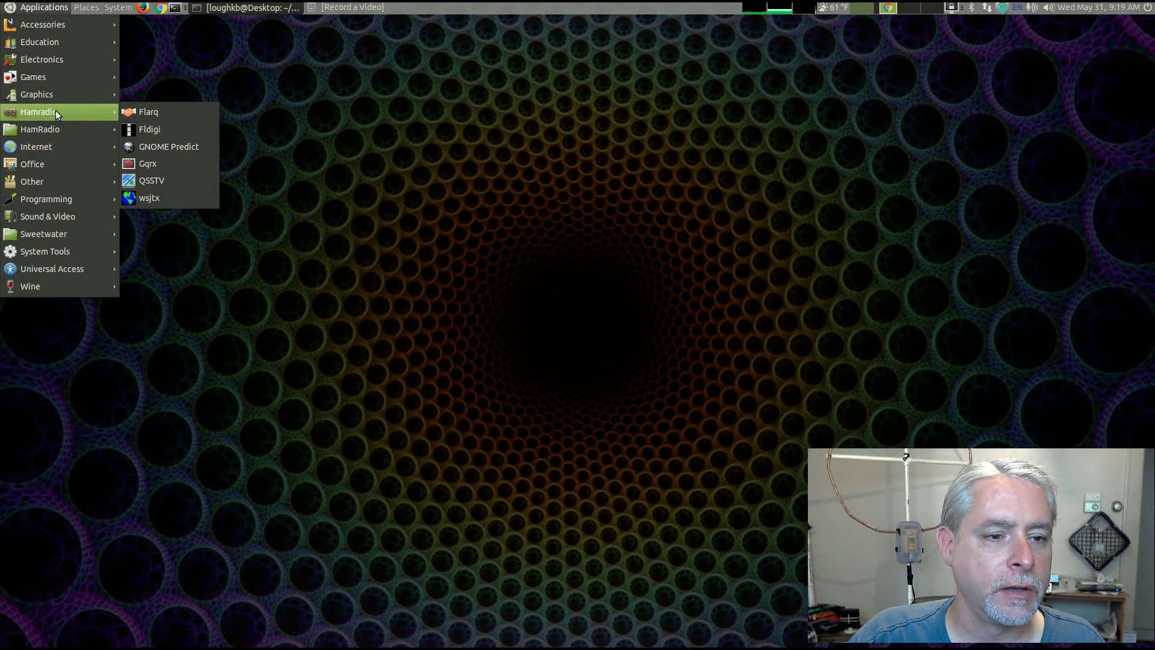
click(153, 128)
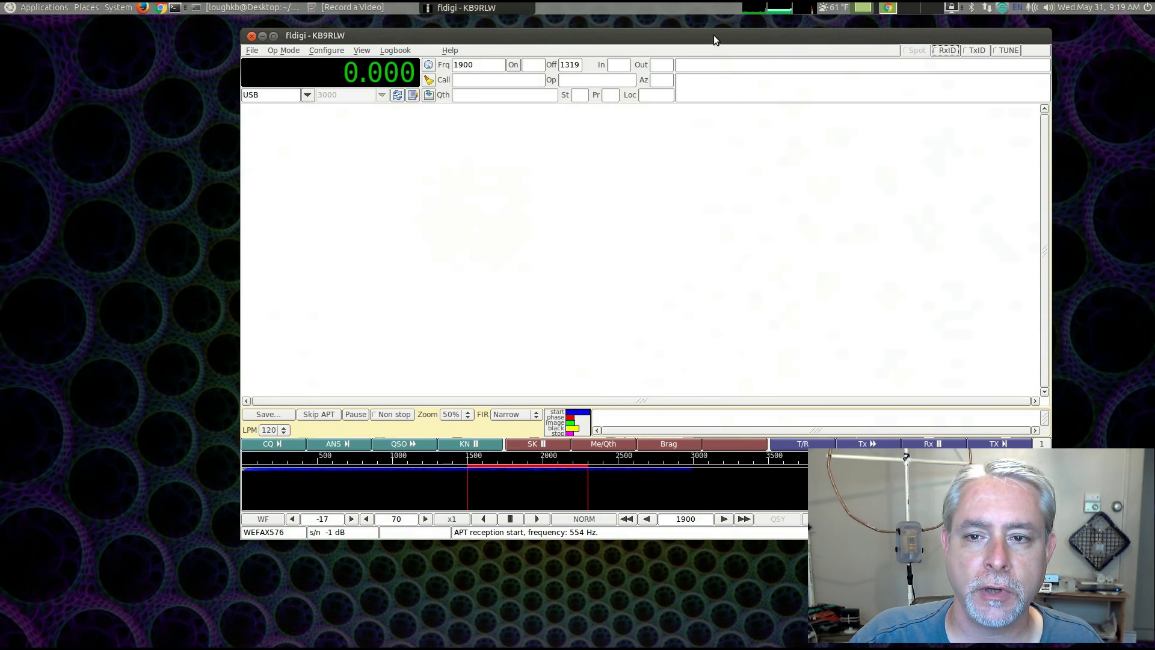
drag(714, 40, 726, 53)
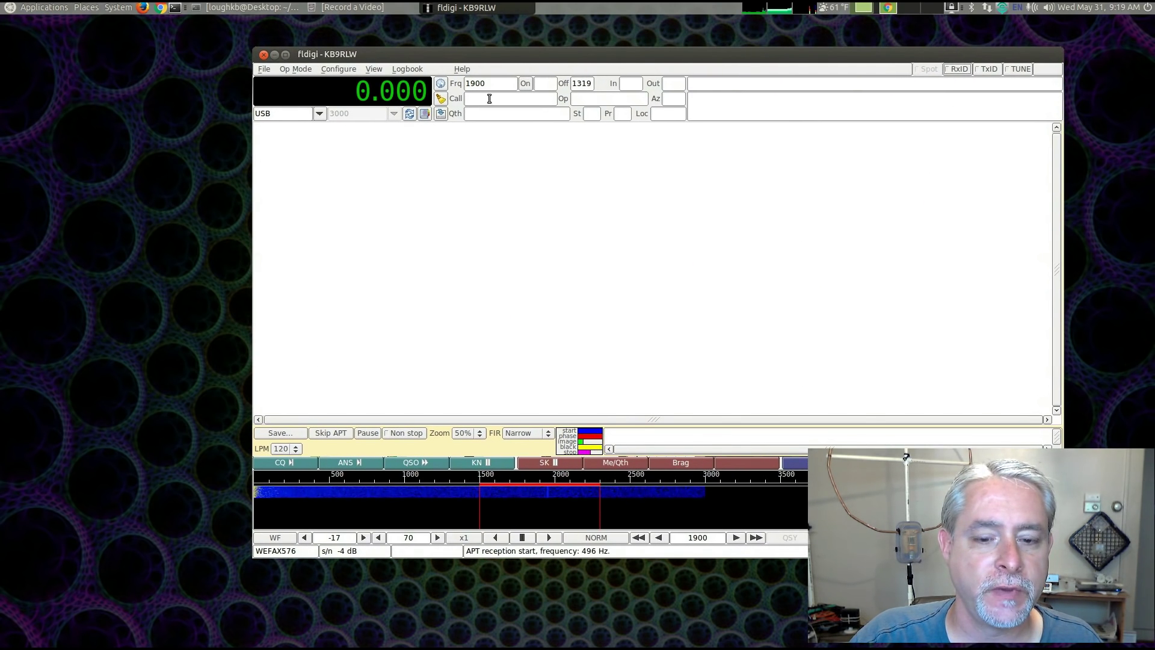
click(338, 69)
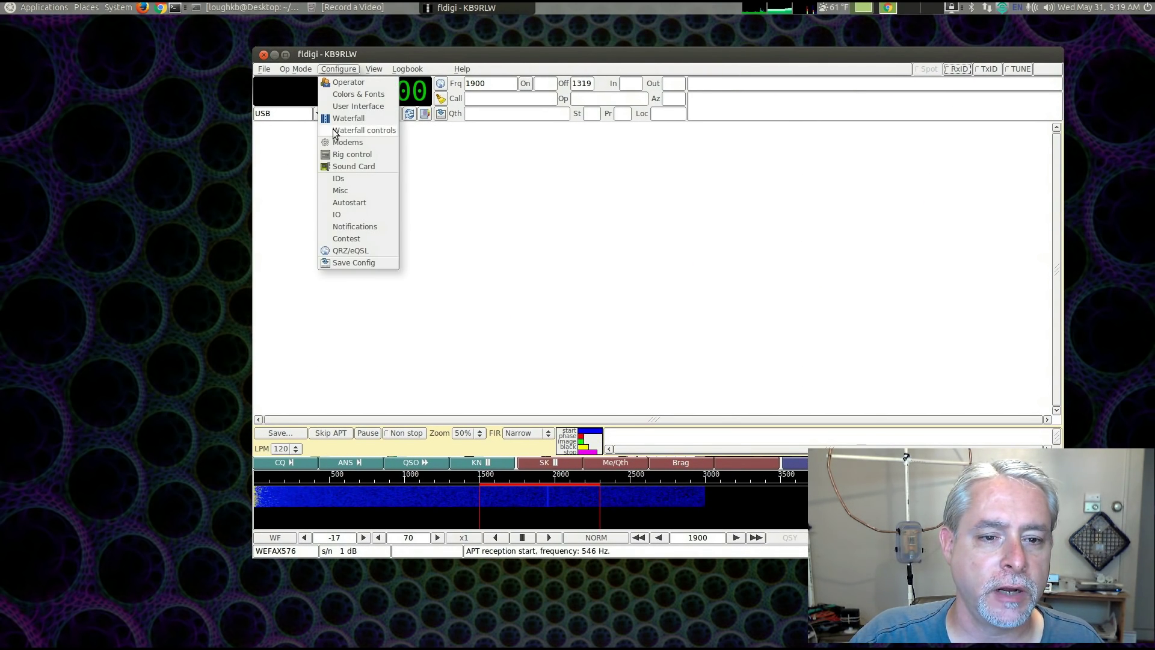
click(342, 165)
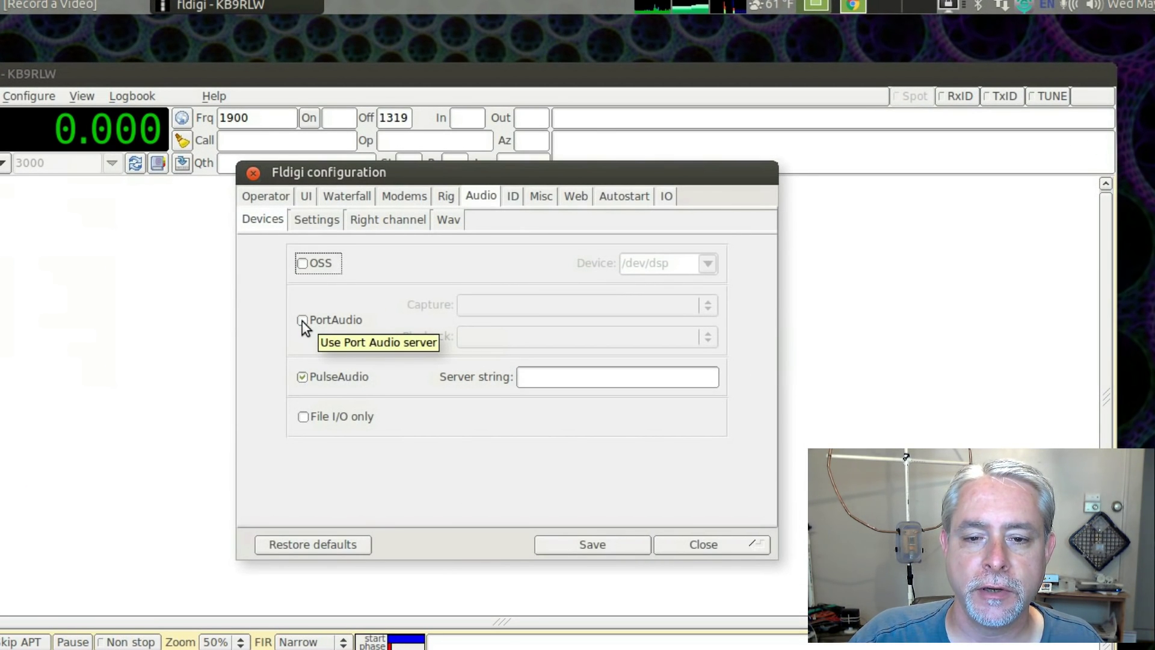
- Switch Fldigi's audio device to PortAudio and view the available capture devices
click(302, 321)
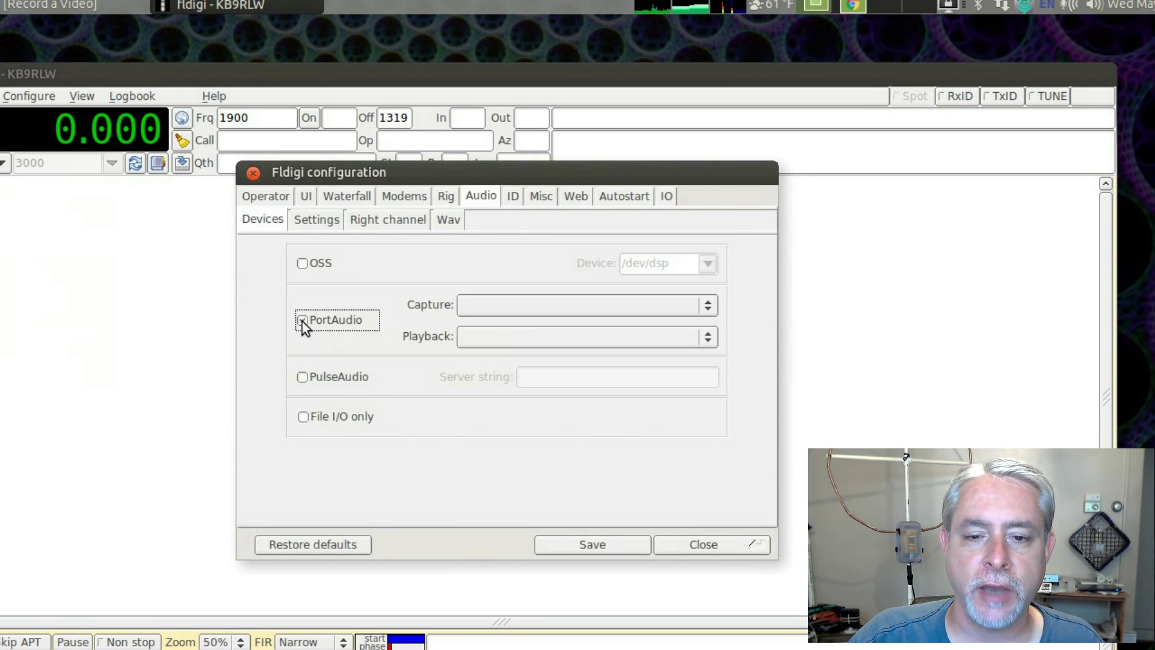
click(532, 307)
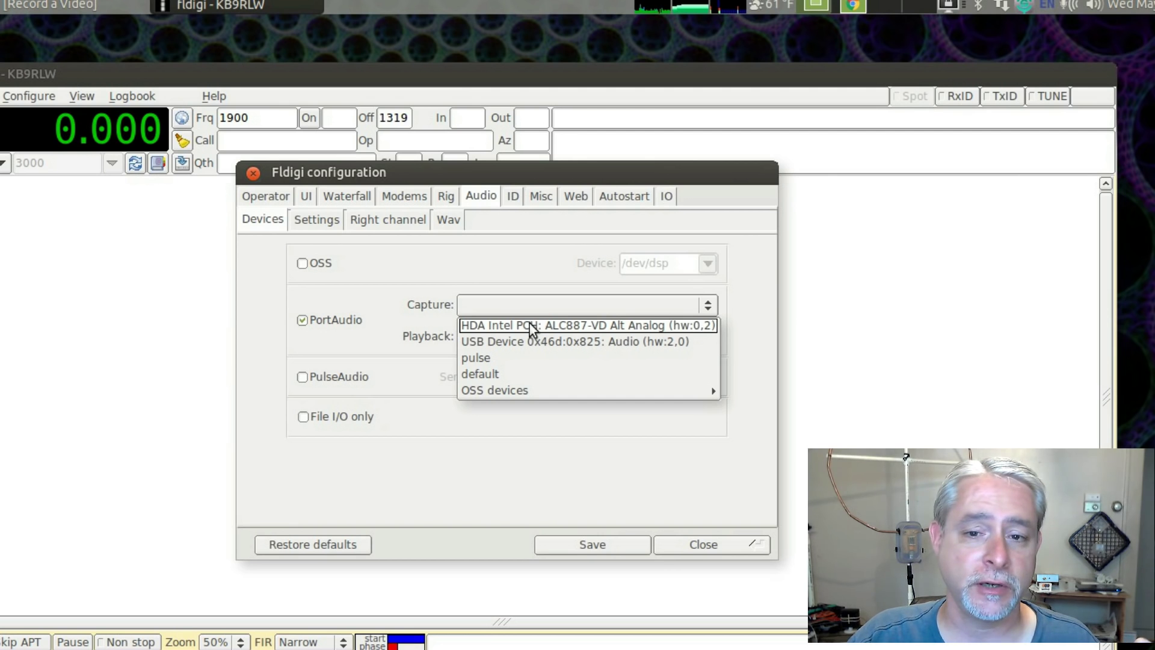
click(255, 295)
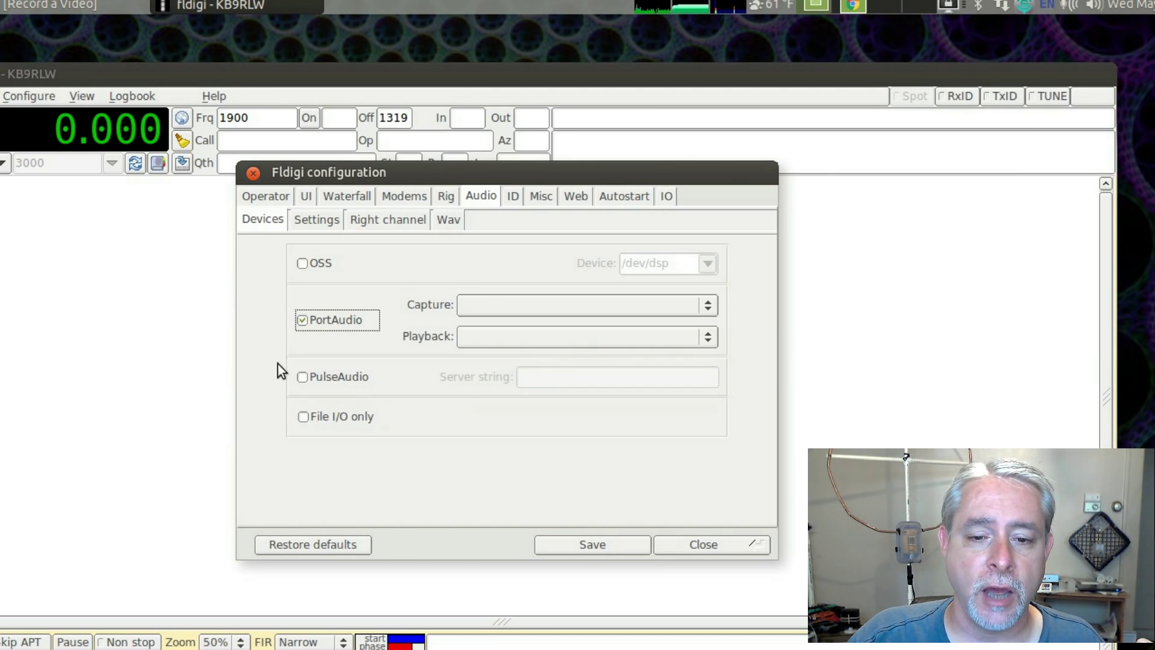
- Select PulseAudio as Fldigi's audio device, then save and close the configuration
click(302, 378)
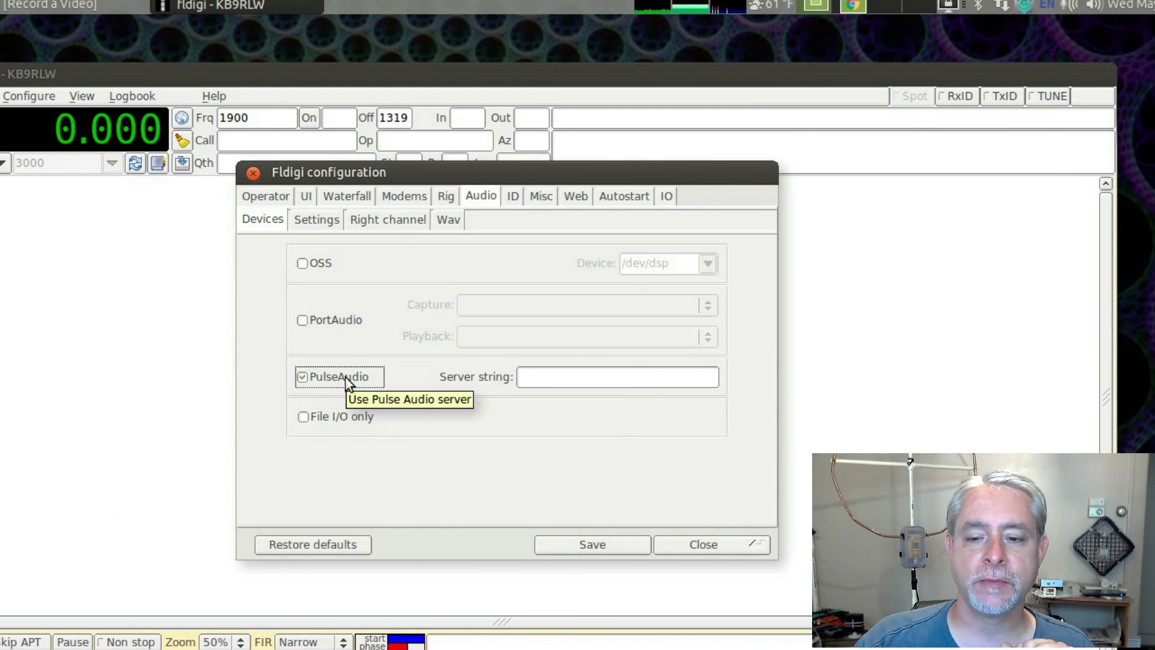
click(598, 541)
click(710, 549)
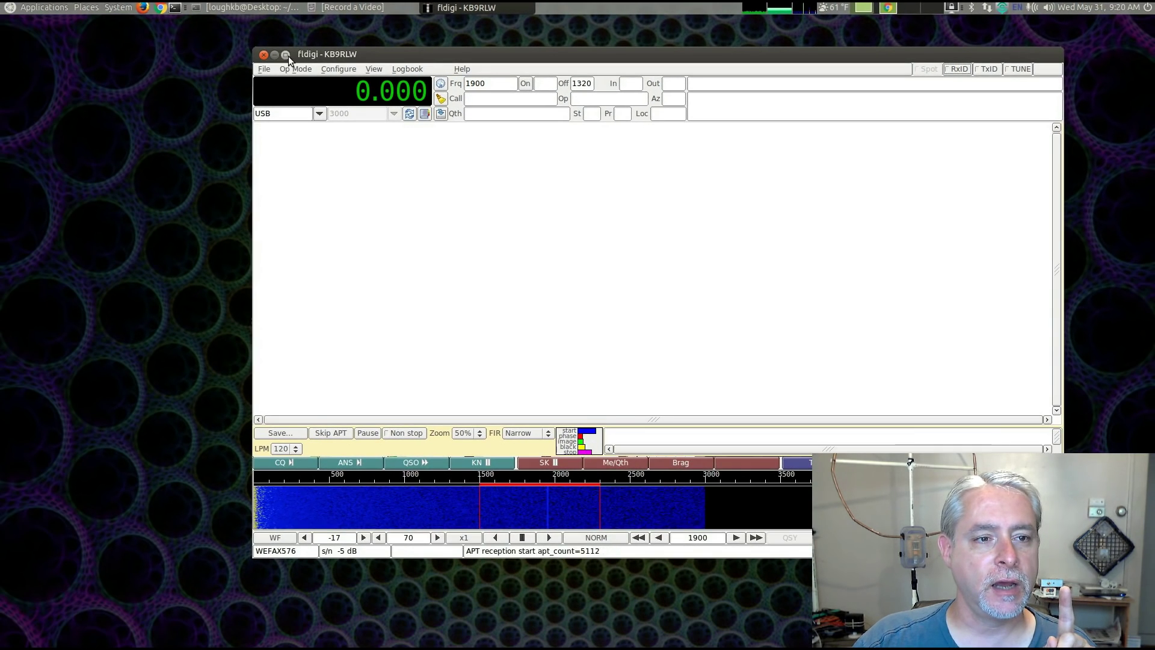
- Launch Synaptic Package Manager and authenticate with the account password
click(121, 8)
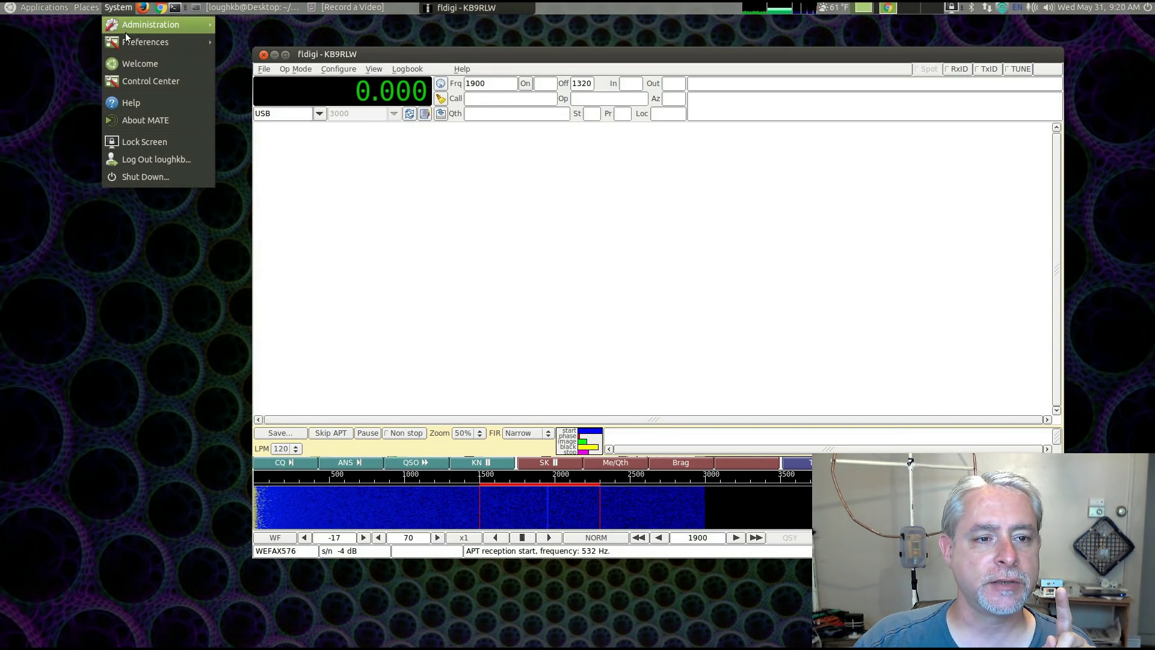
mouse_move(128, 41)
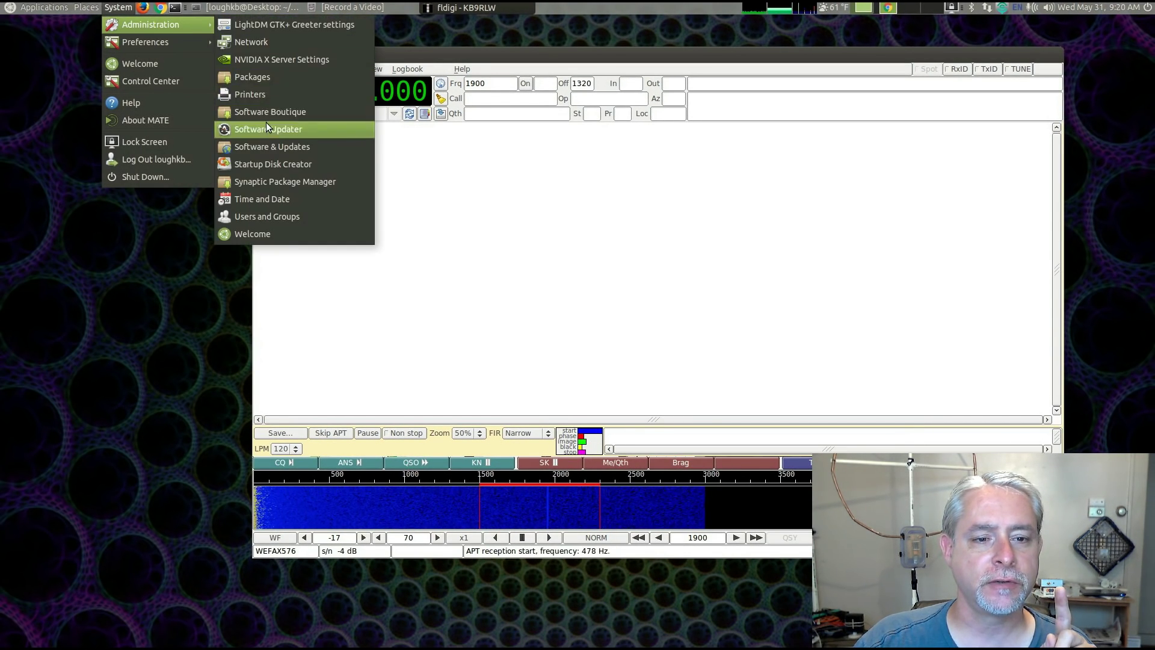
click(280, 181)
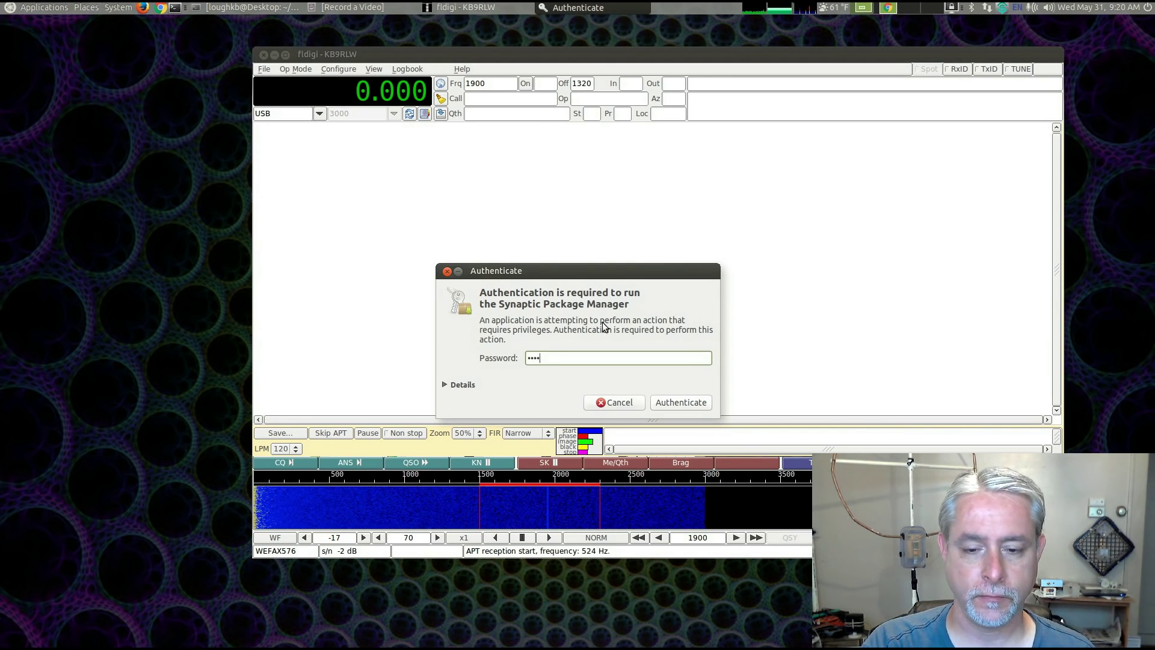
key(Return)
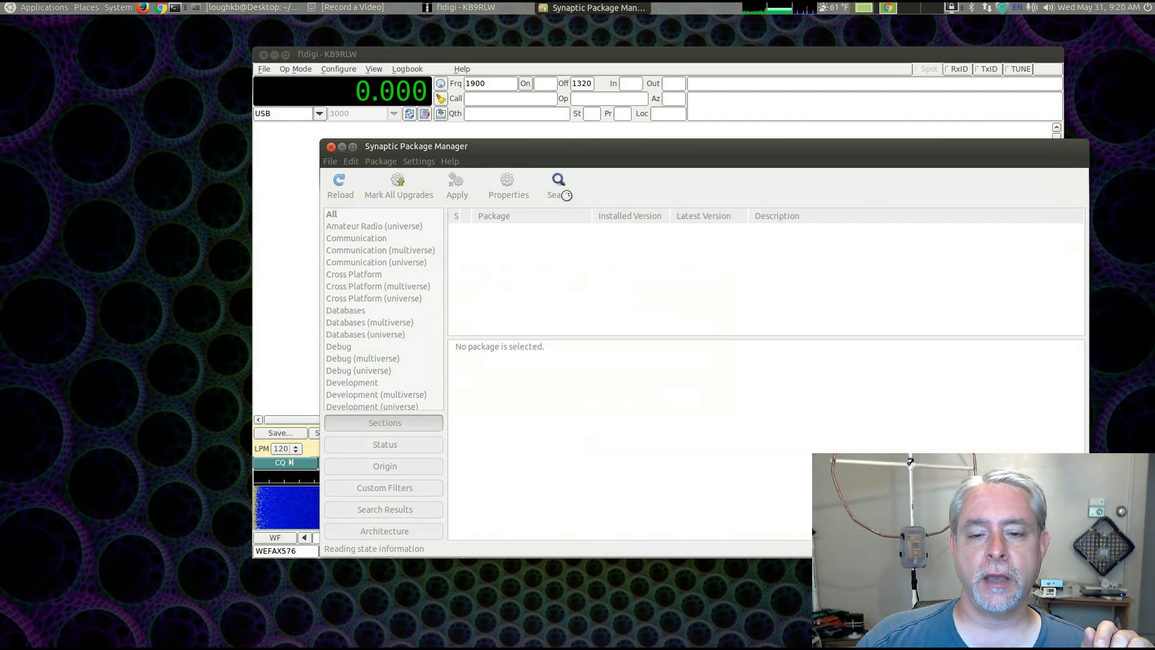
- Search package names and descriptions for "pulse audio" and view the description of the pavucontrol package
click(559, 188)
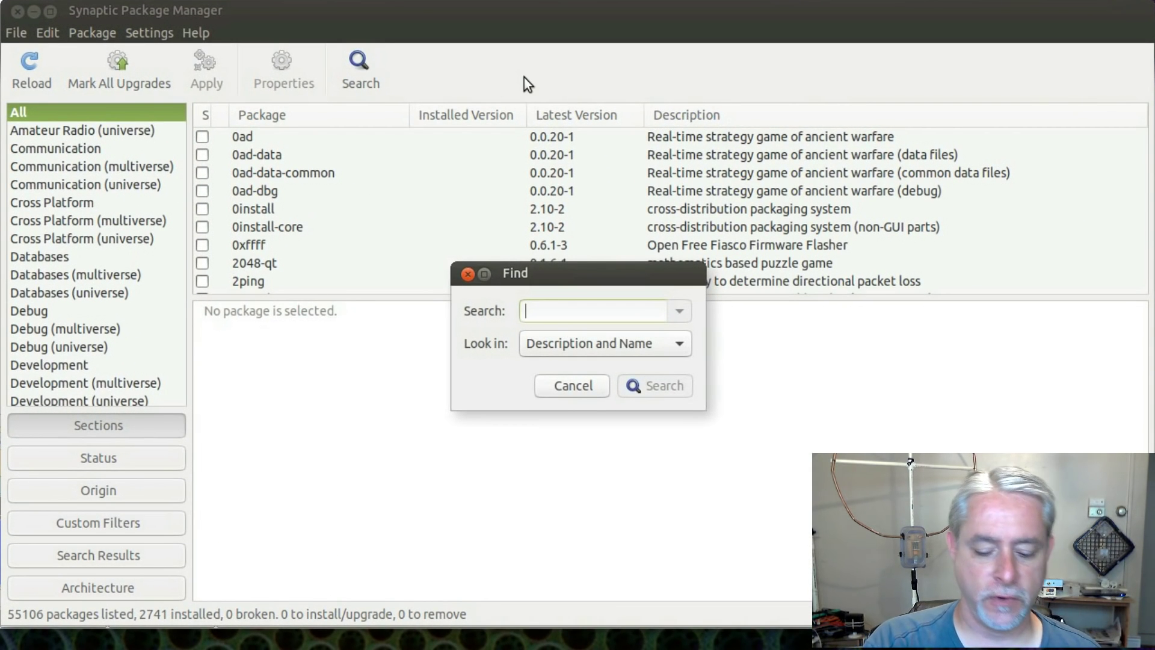
text(pulse audio)
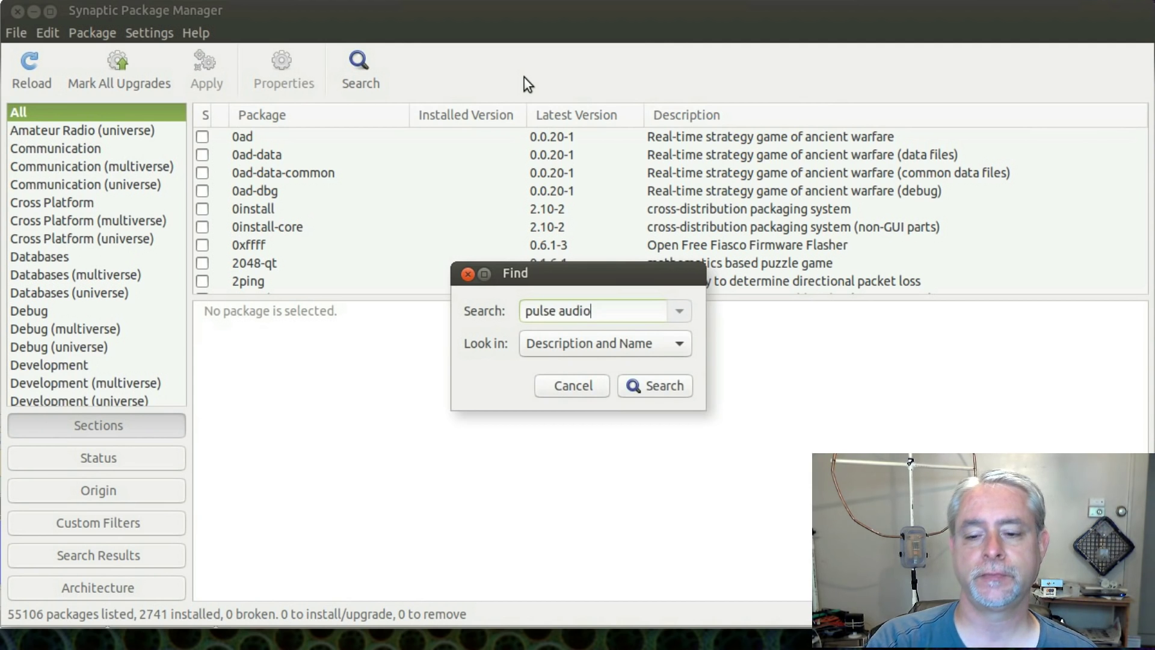
key(Return)
scroll(438, 235, down, 15)
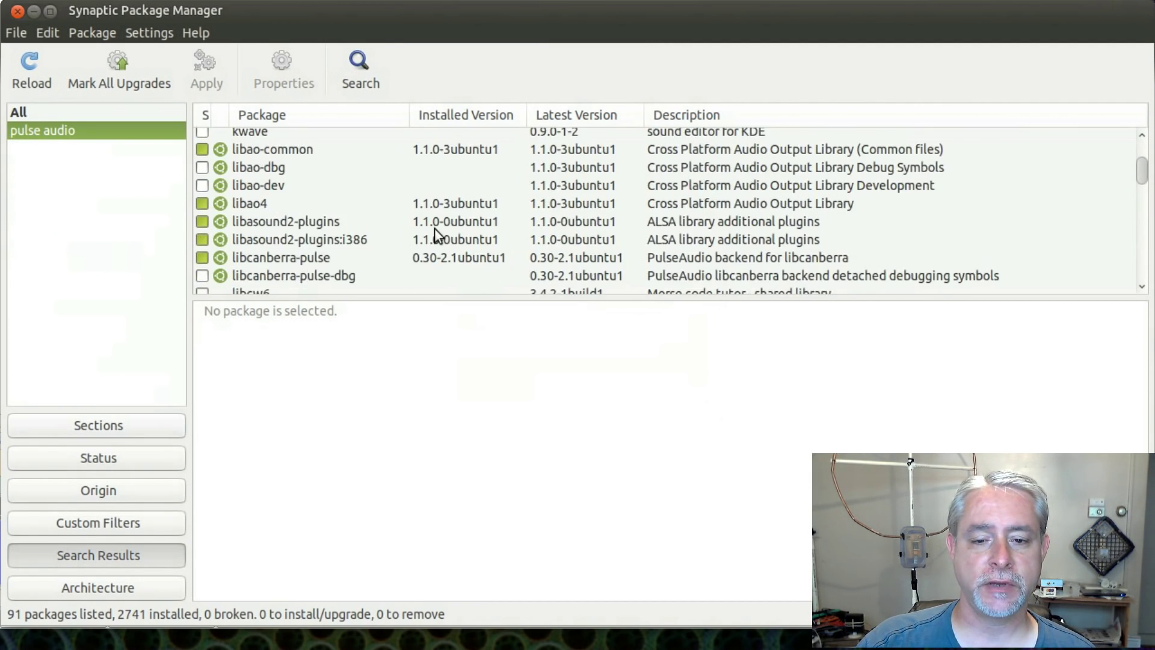
scroll(438, 235, down, 5)
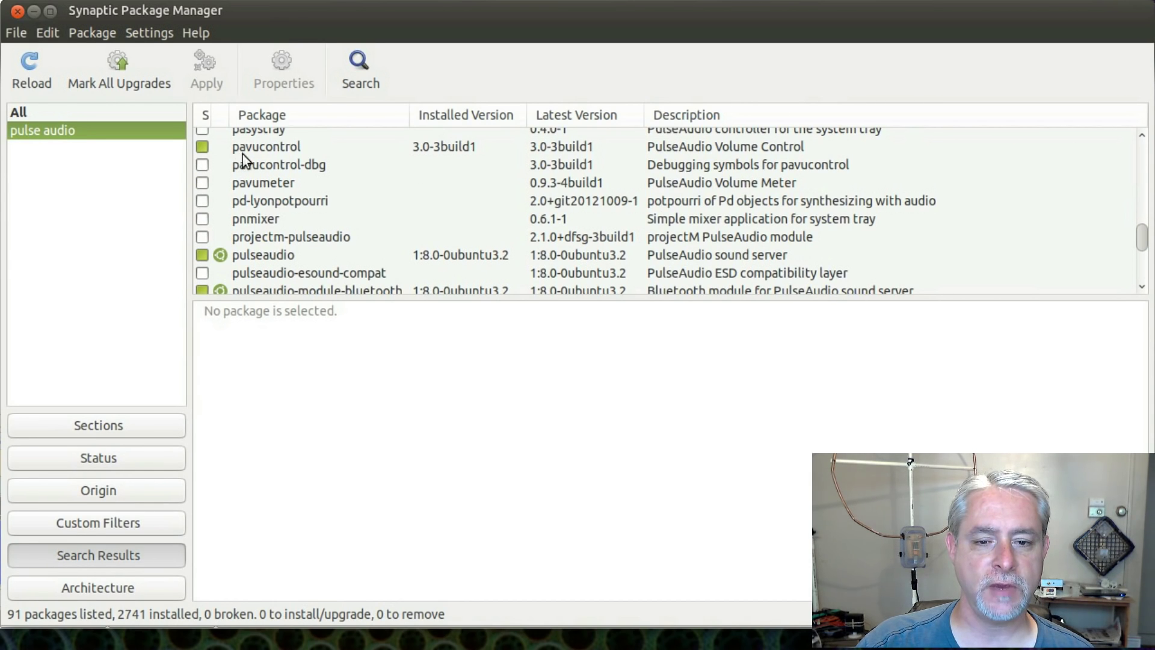
click(268, 147)
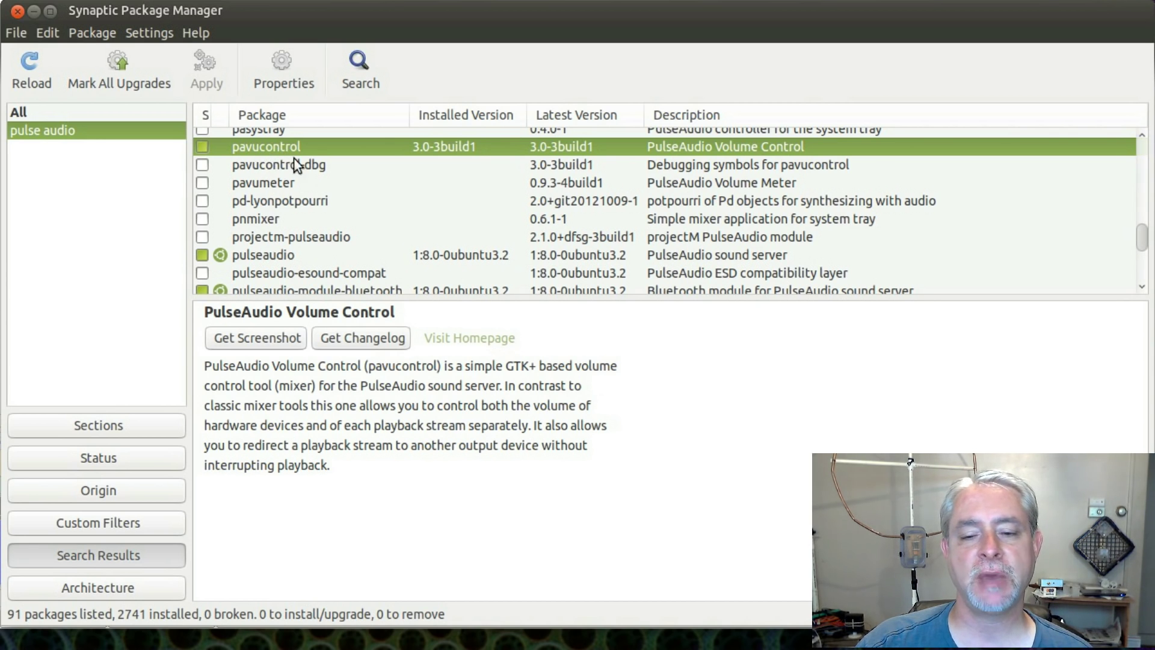
- View the marking options for the pavucontrol package without choosing one, and close Synaptic Package Manager
click(203, 148)
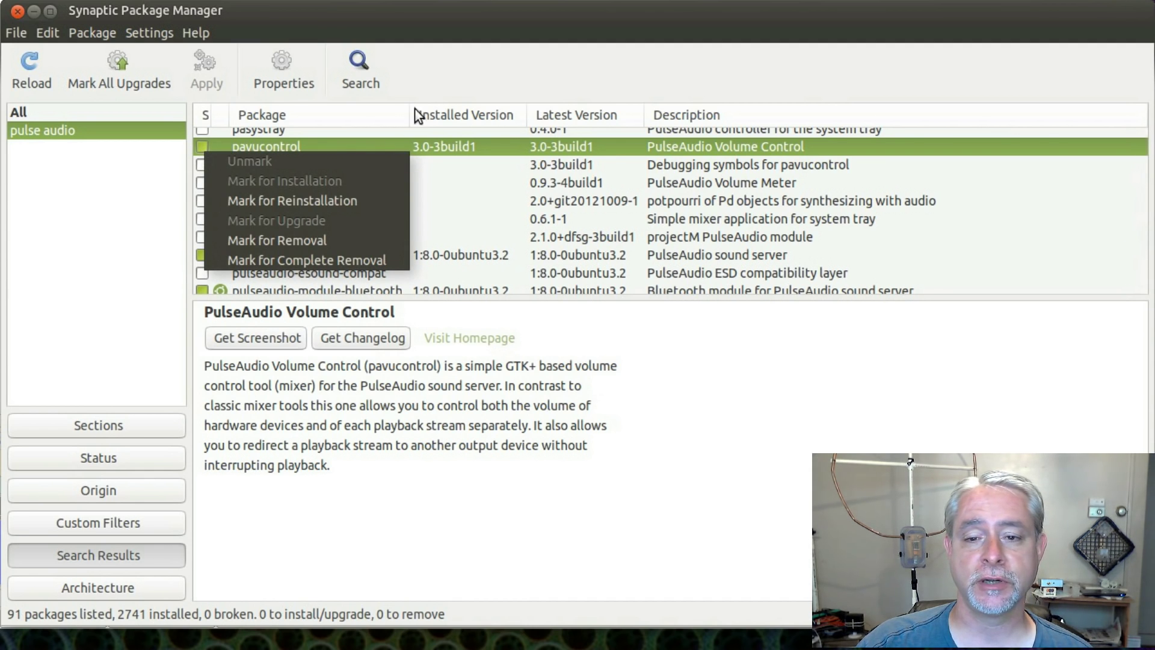
click(333, 86)
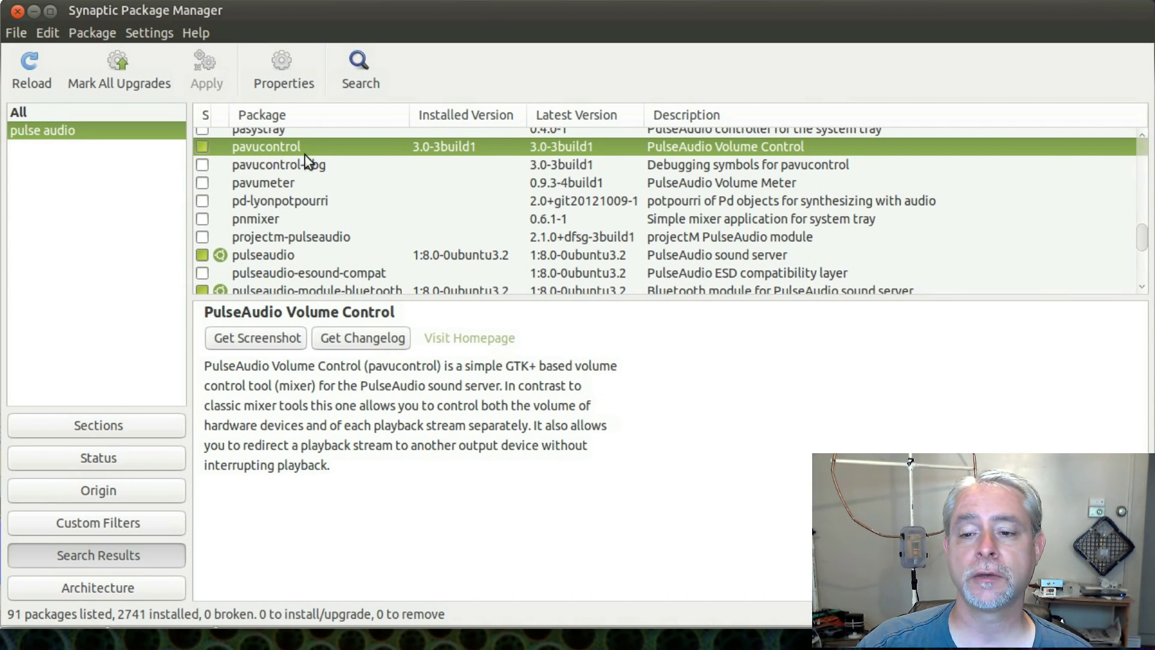
click(18, 10)
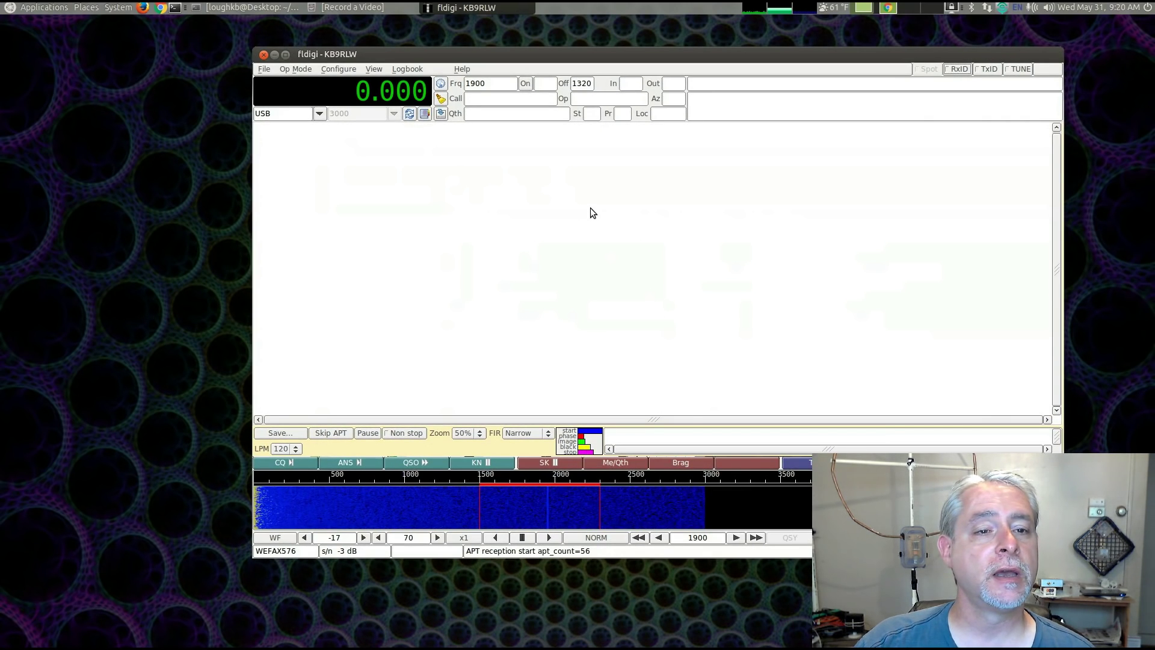
- Launch the Gqrx receiver, move its window clear of the screen edge and widen it
click(38, 9)
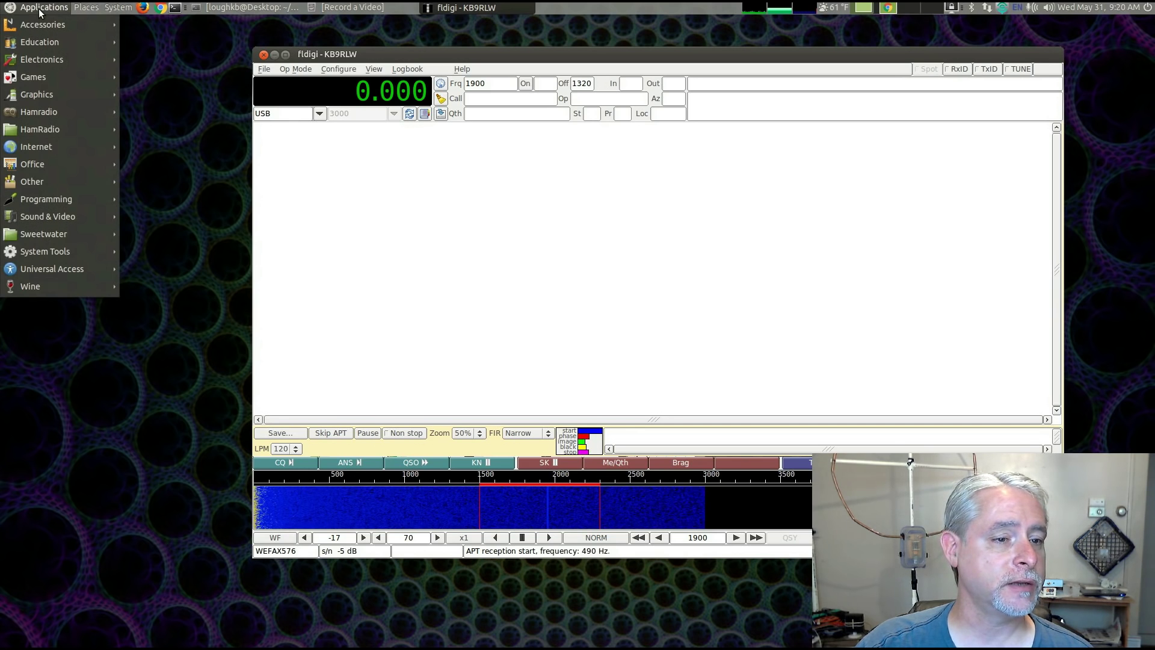
mouse_move(43, 111)
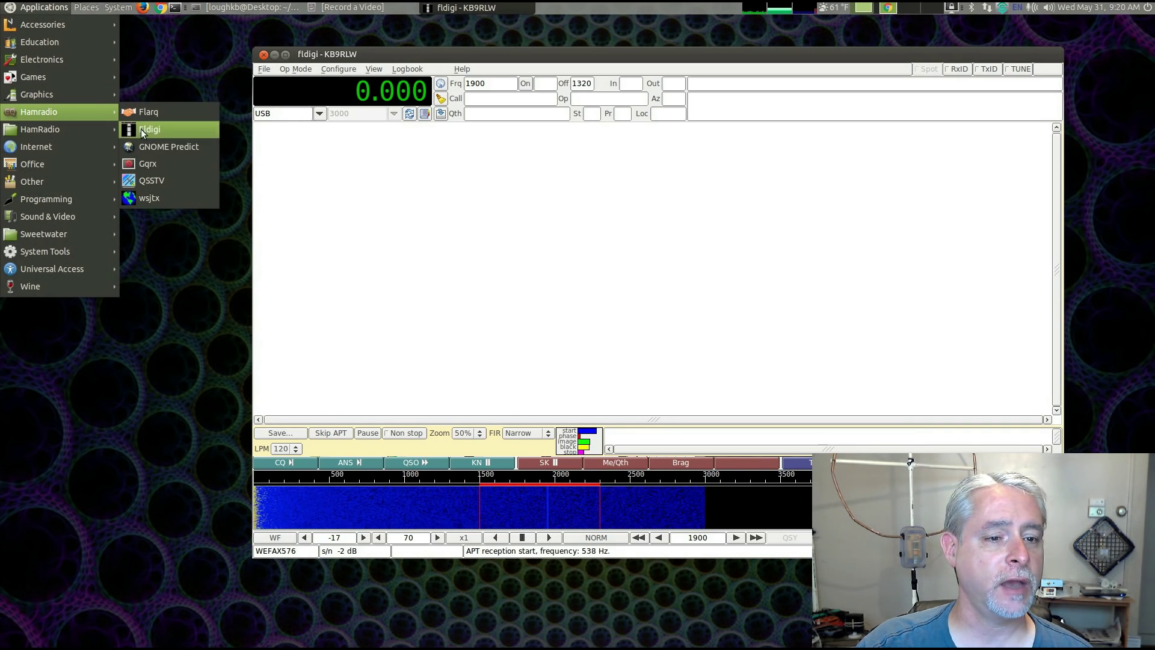
click(143, 162)
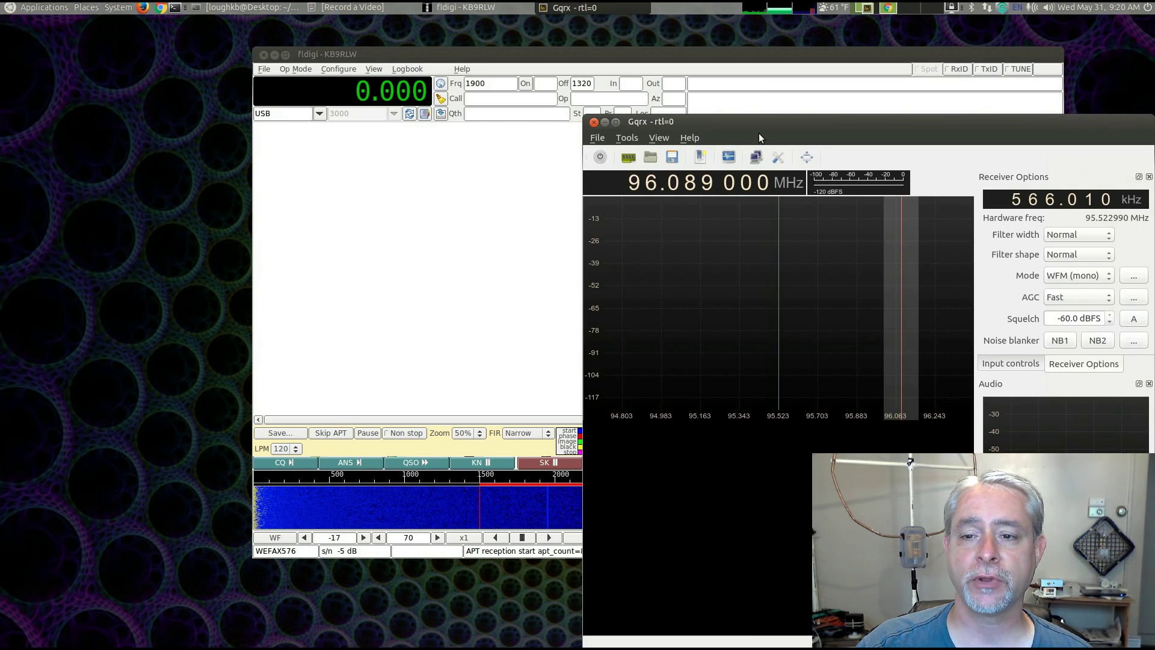
drag(759, 132, 266, 46)
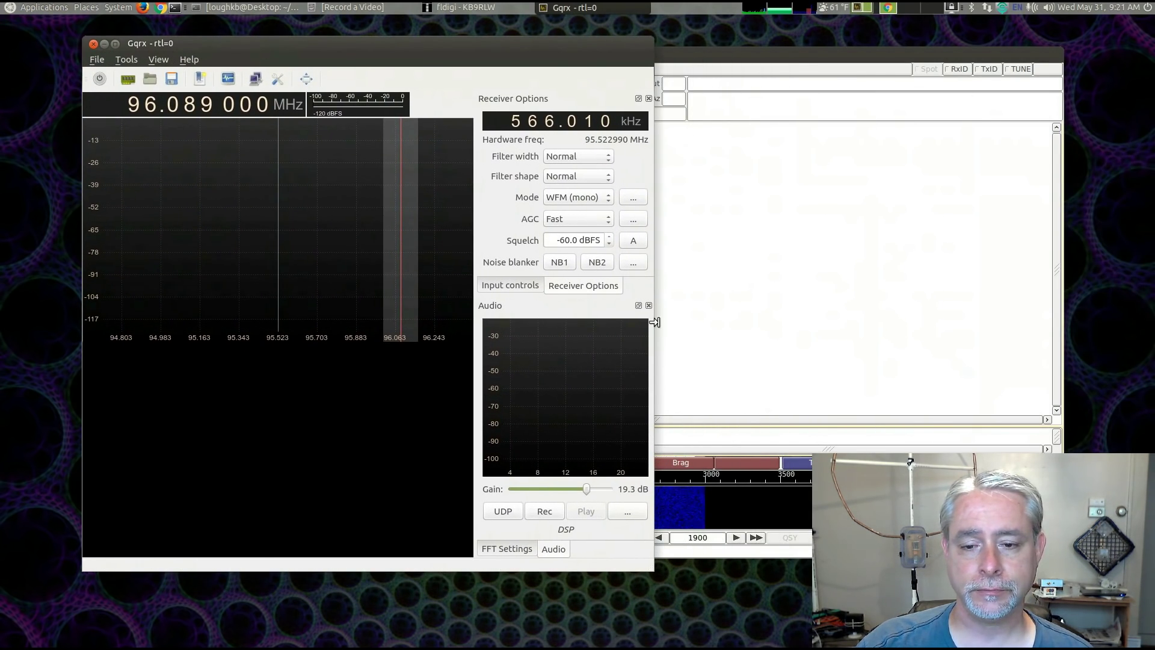
drag(724, 340, 983, 369)
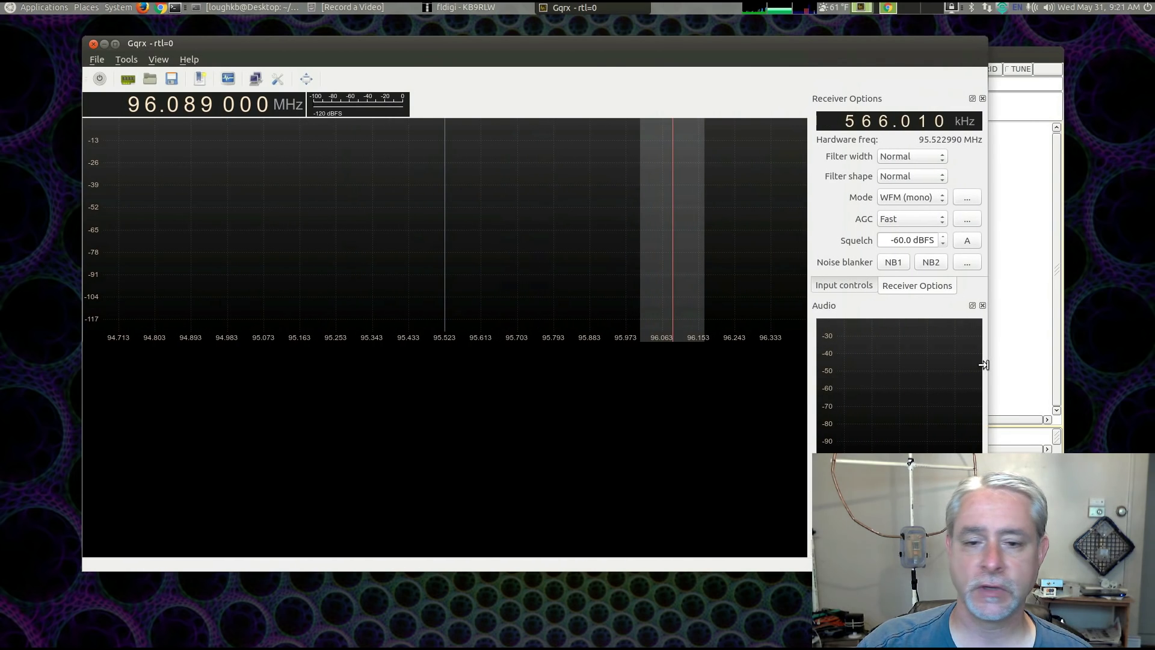
- Start DSP processing in Gqrx and tune the receiver to the broadcast signal at 95.699 MHz
click(100, 80)
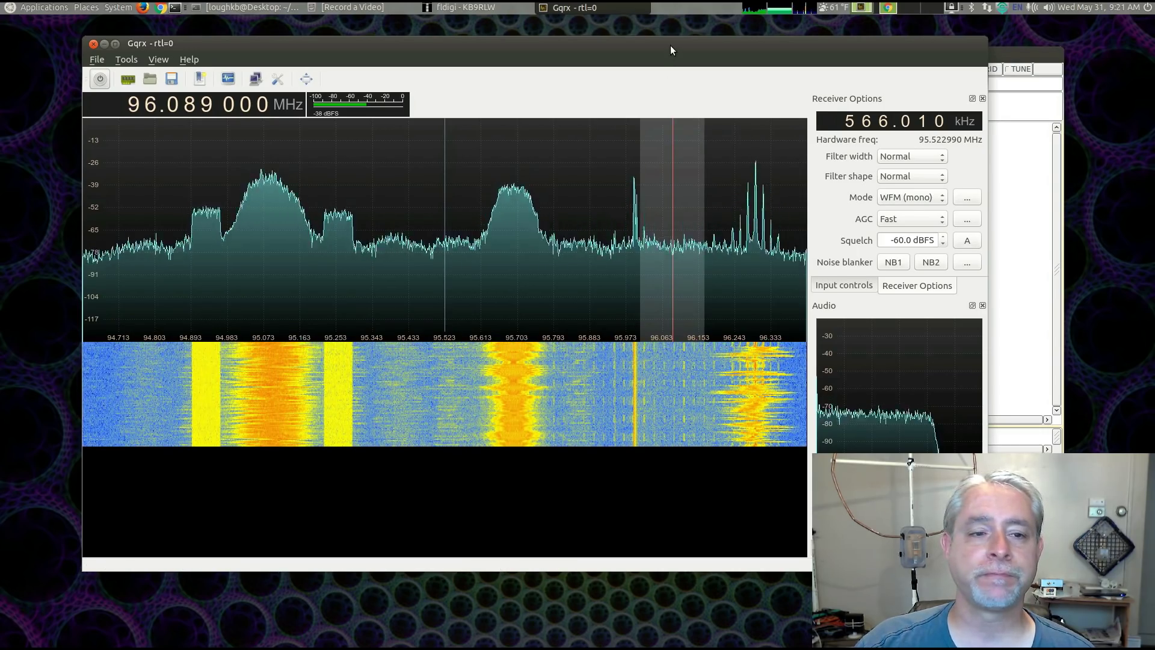
drag(659, 47, 610, 61)
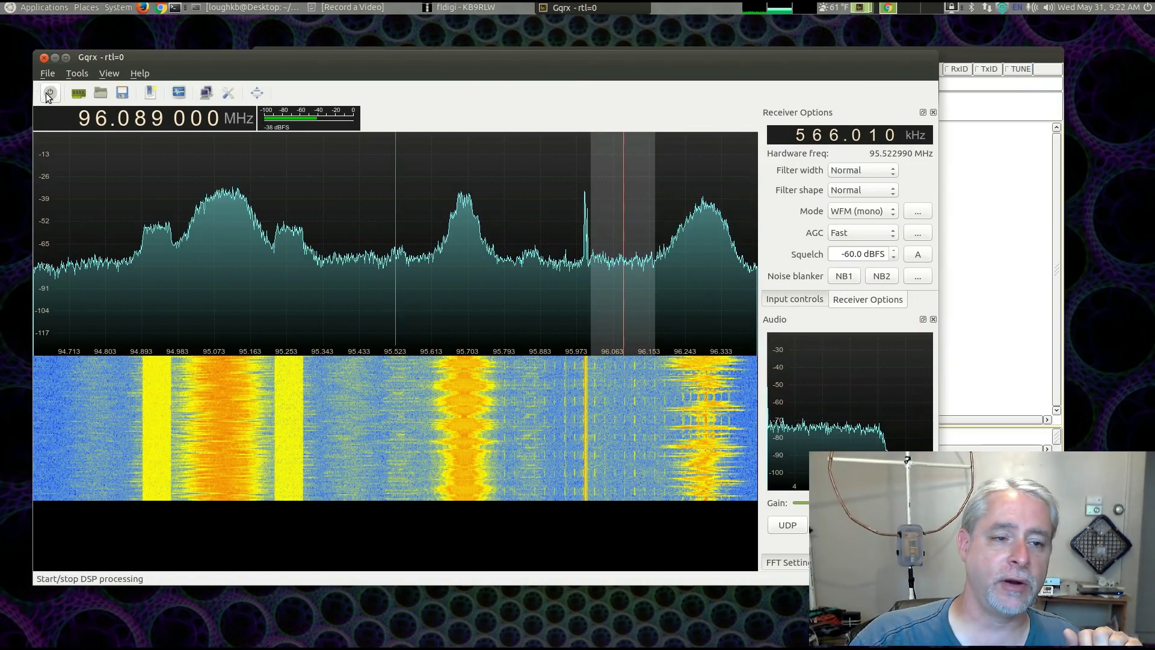
click(467, 398)
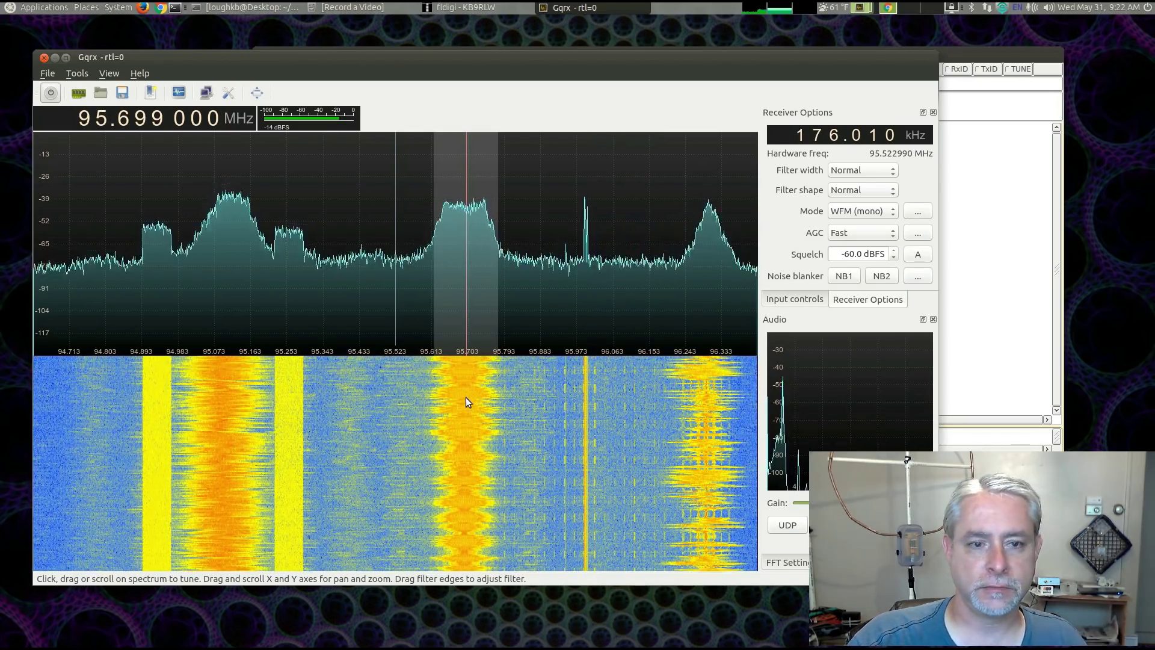
- Raise the system volume to hear the tuned station, and lower it again to a quieter level
key(XF86AudioRaiseVolume)
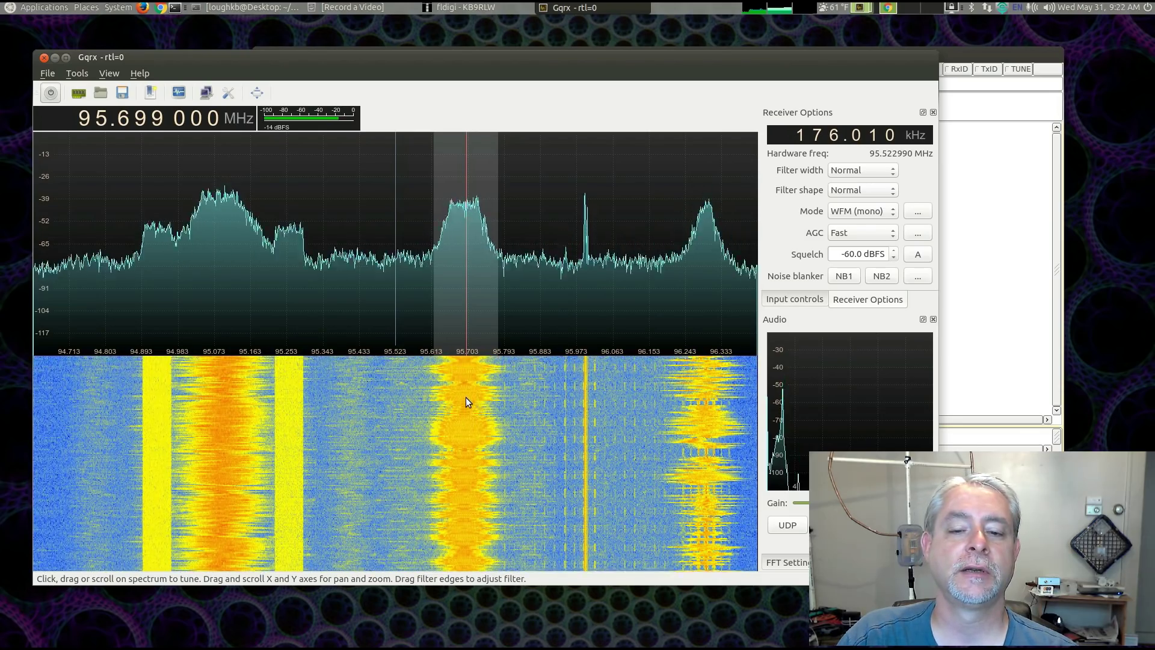
key(XF86AudioRaiseVolume)
key(XF86AudioLowerVolume)
key(XF86AudioLowerVolume)
key(XF86AudioLowerVolume)
key(XF86AudioLowerVolume)
key(XF86AudioLowerVolume)
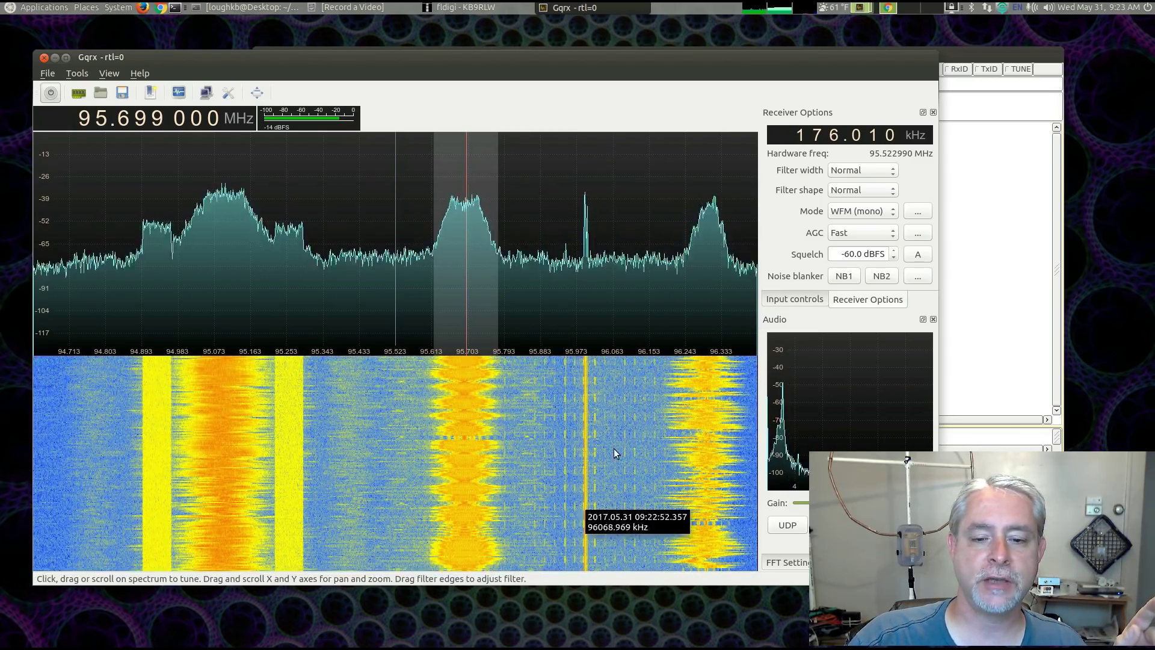
- Bring Fldigi to the front, open PulseAudio Volume Control and reposition its window
click(971, 58)
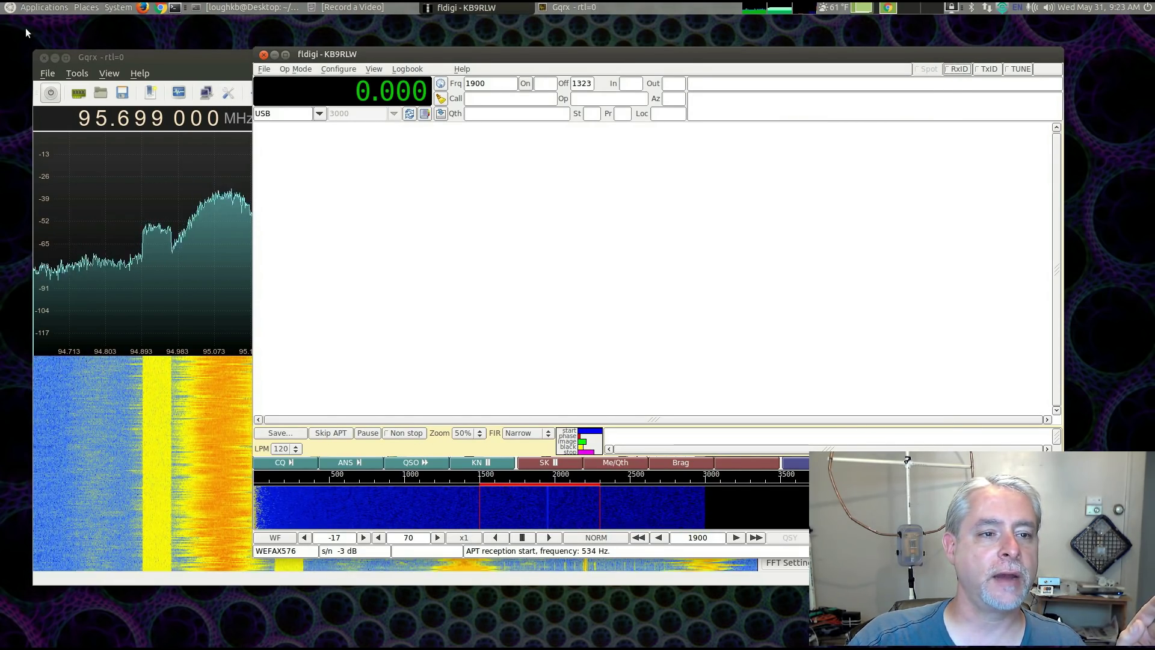
click(43, 7)
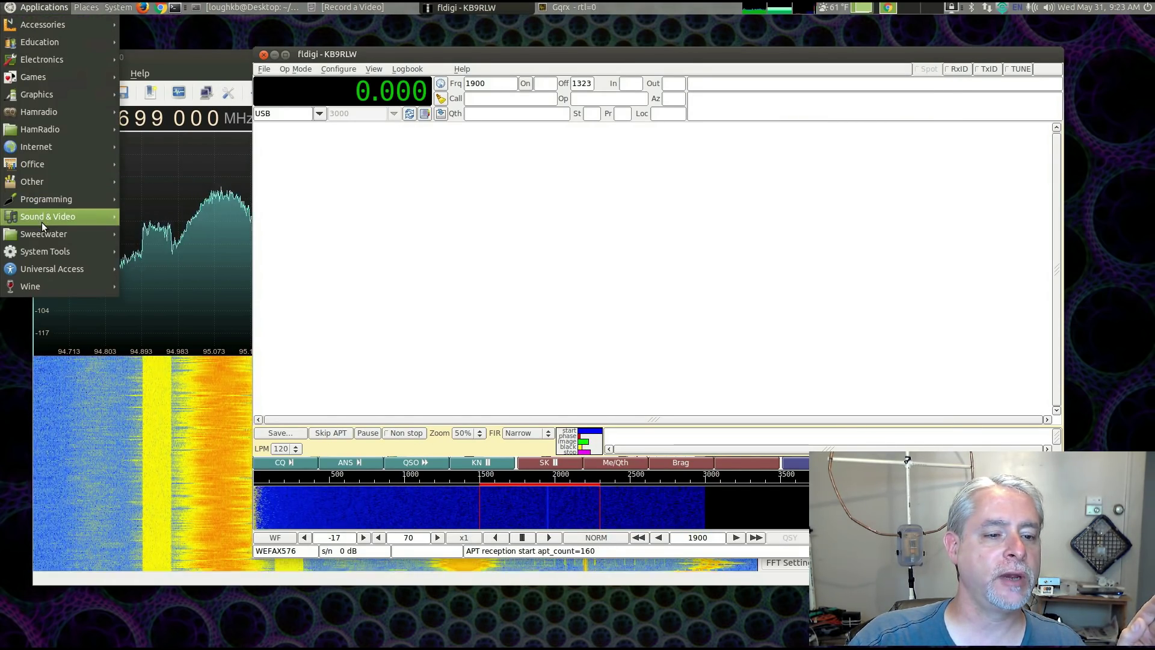
mouse_move(41, 218)
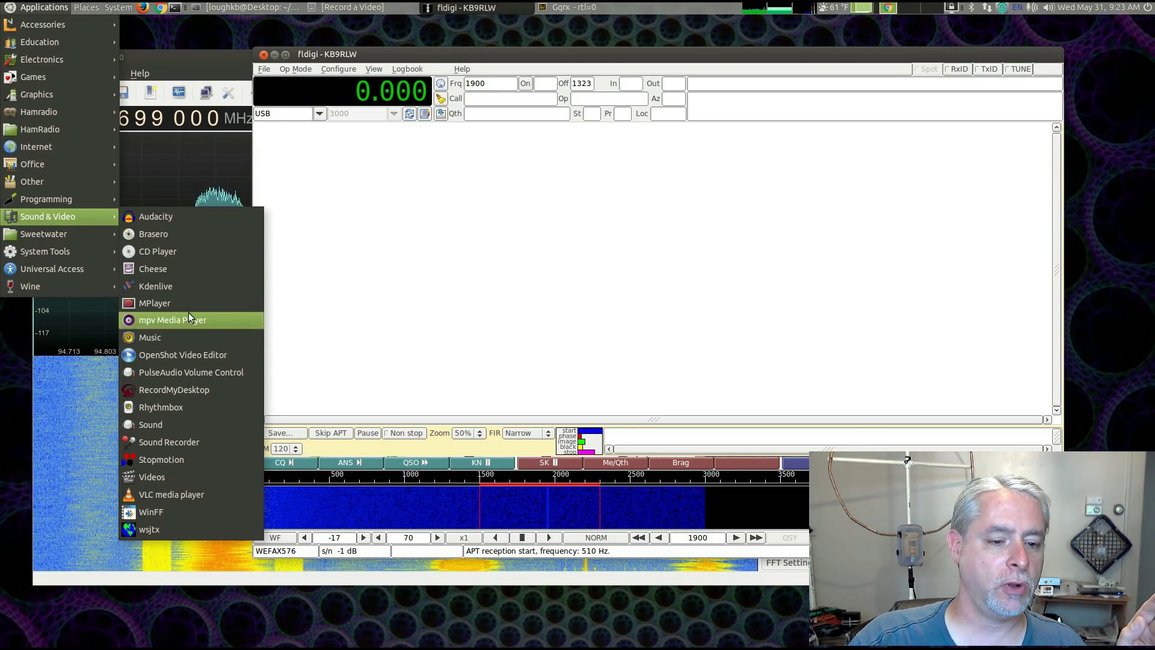
click(196, 374)
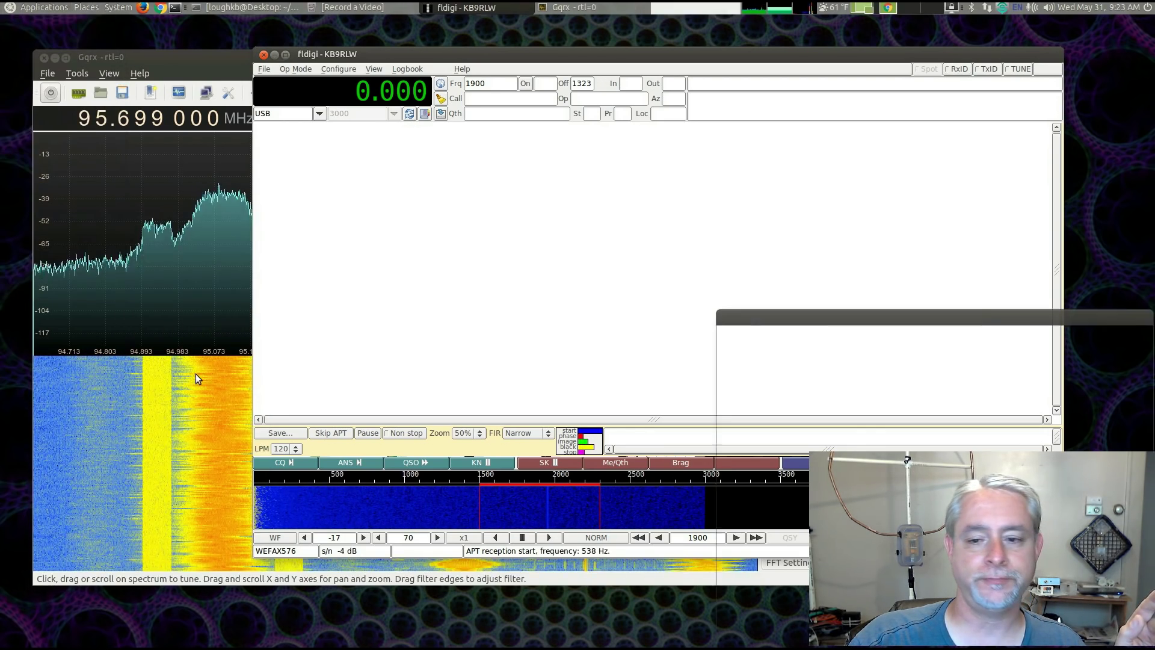
drag(554, 183, 458, 128)
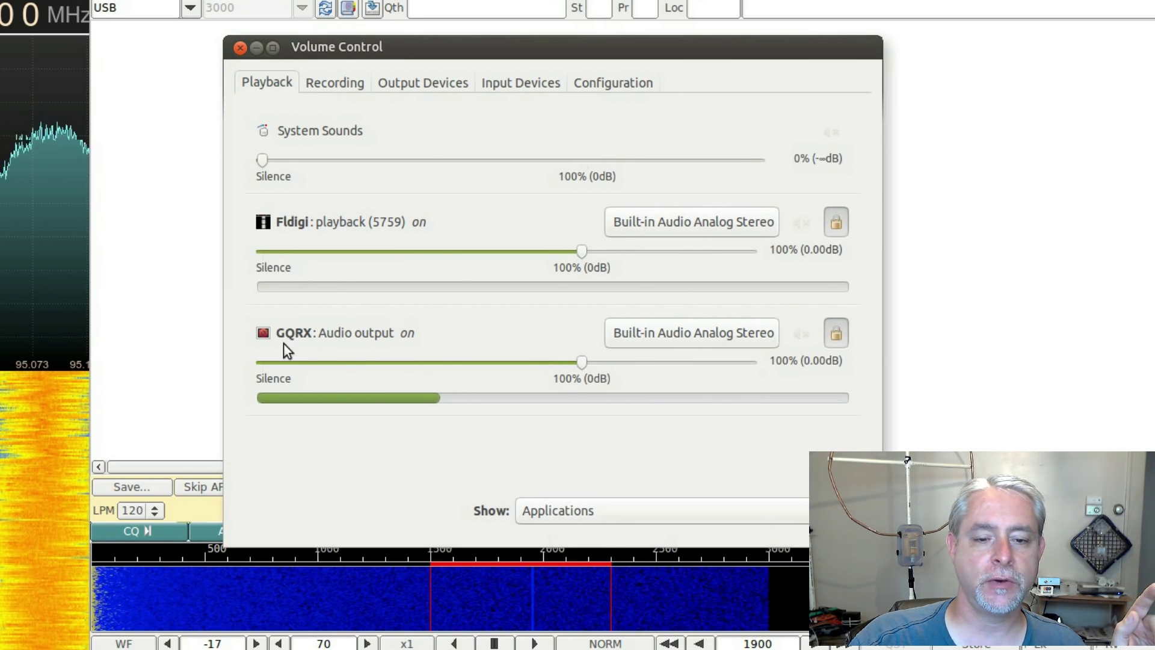
- Set Fldigi's capture stream to record from Monitor of Built-in Audio Analog Stereo, and close the volume control
click(337, 84)
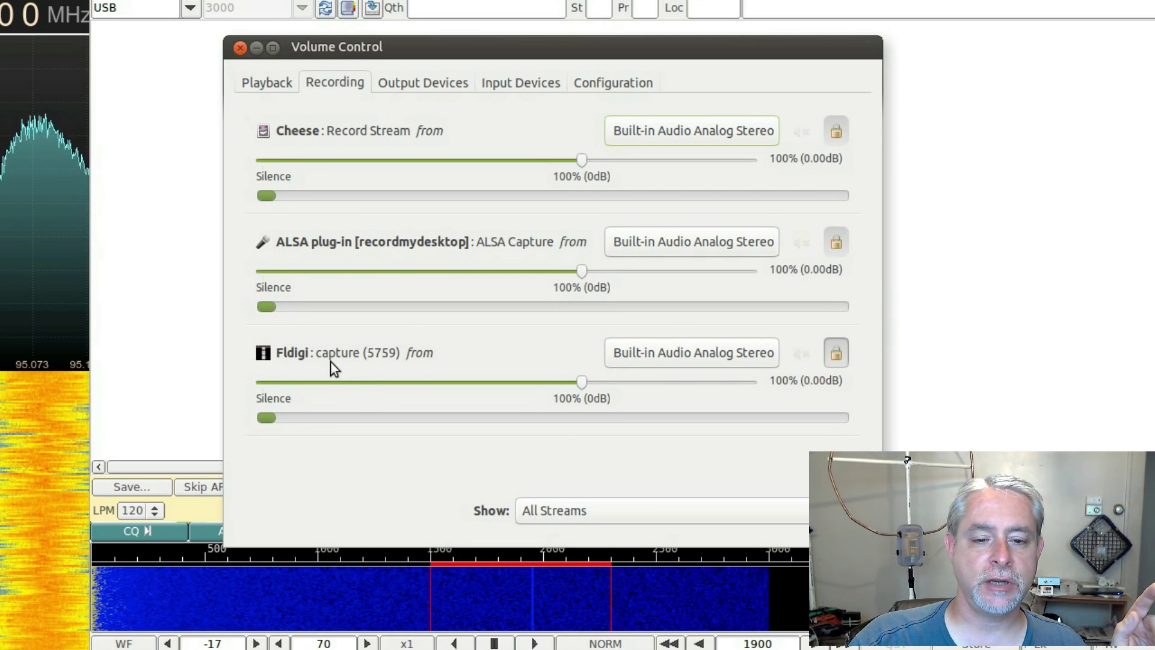
click(702, 355)
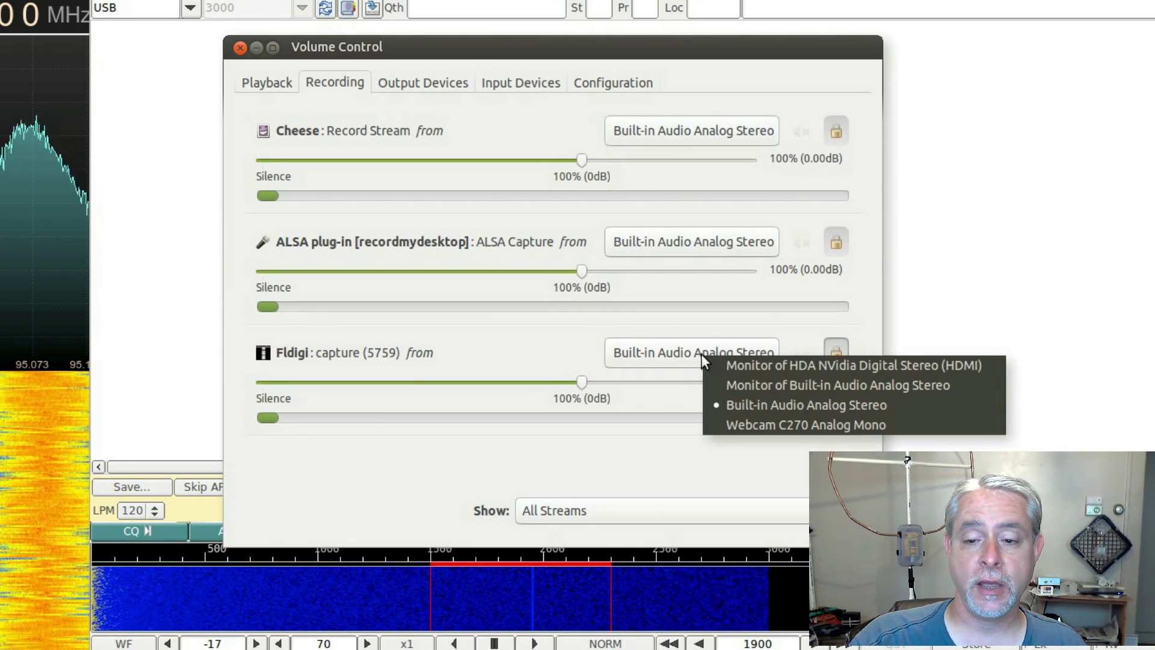
click(752, 386)
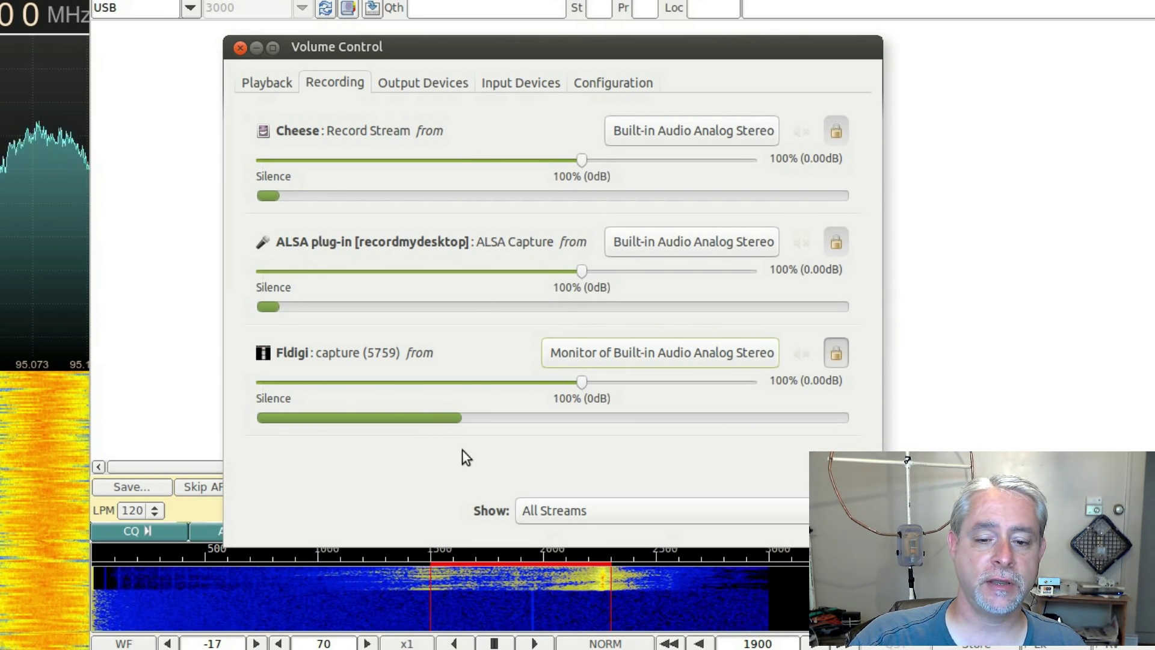
click(240, 49)
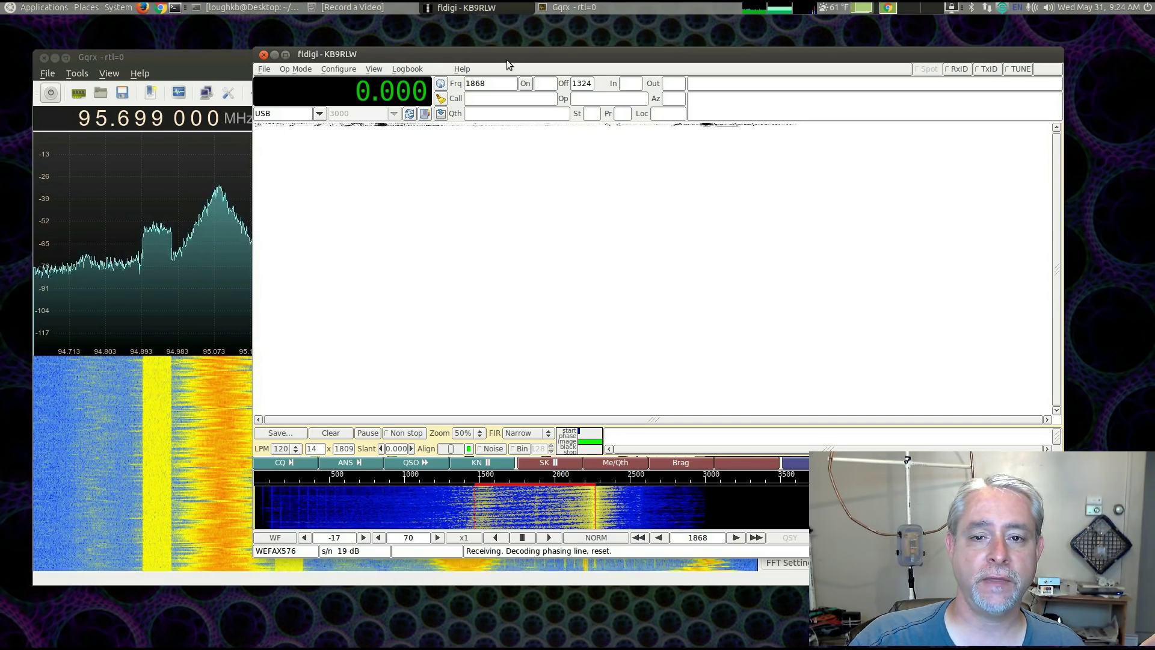
- Spread the Fldigi and Gqrx windows apart, and bring Fldigi to the front to view its incoming image
drag(512, 53, 555, 33)
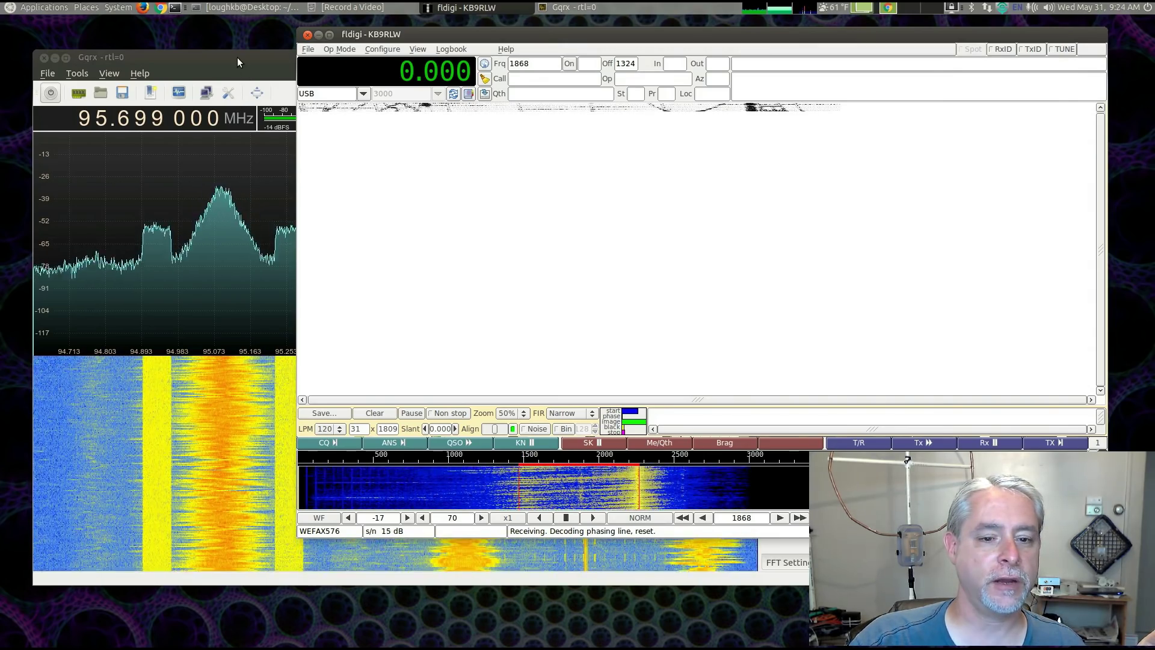
click(237, 59)
drag(240, 57, 231, 96)
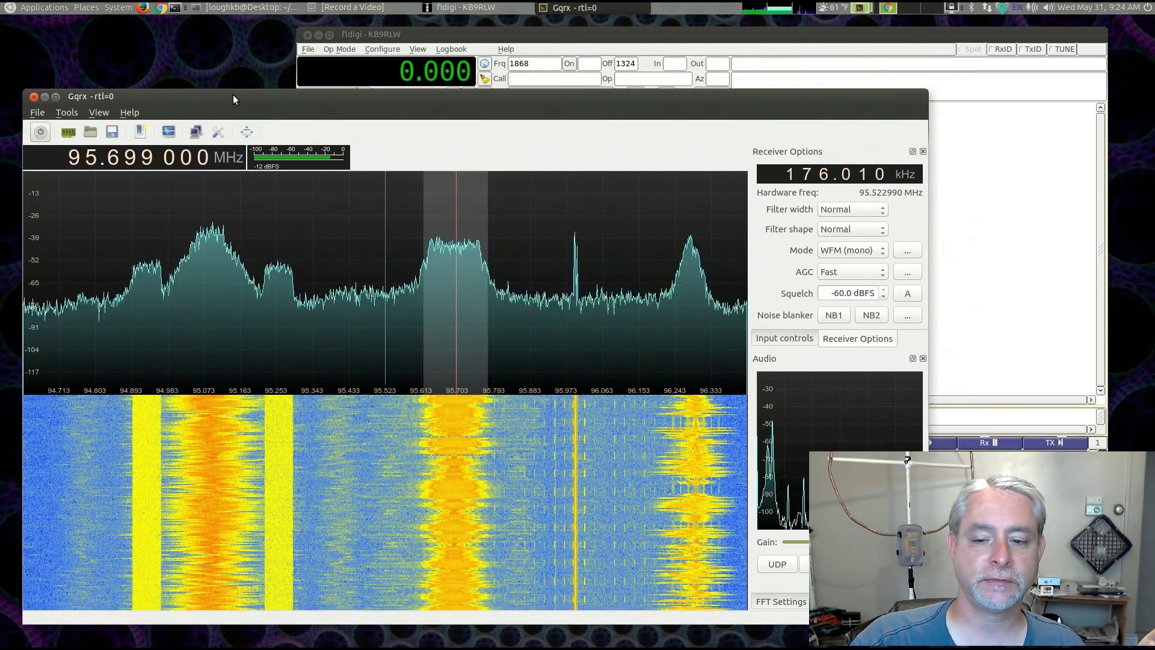
click(680, 31)
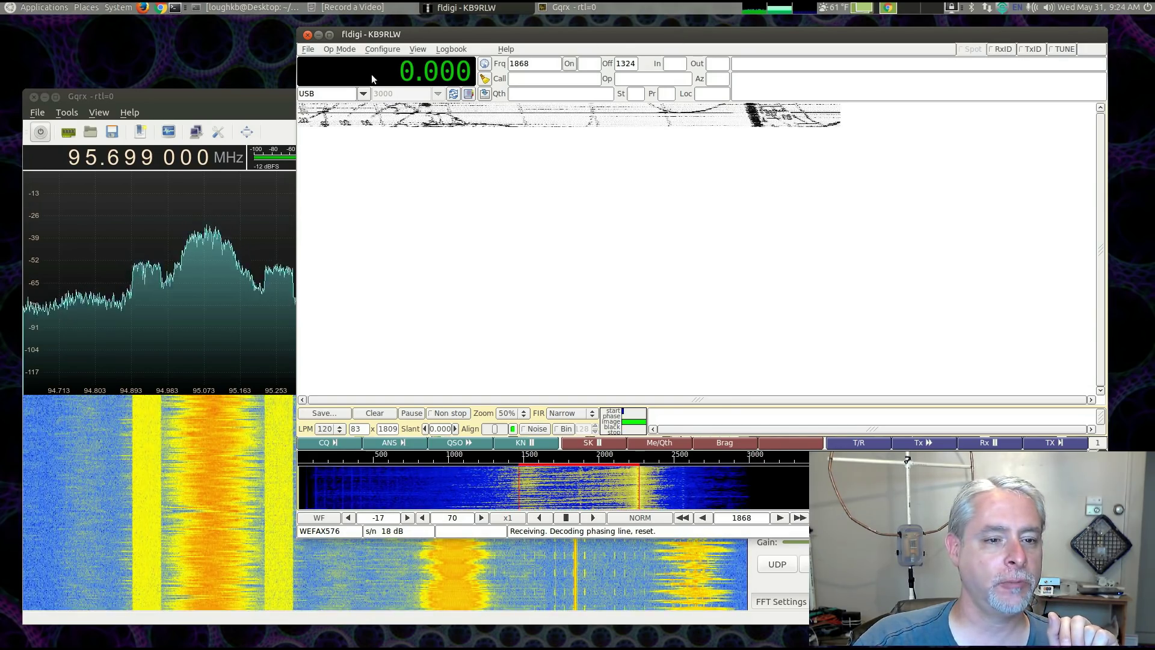
- Close Gqrx, launch CubicSDR-0.2.0-x86_64.AppImage from the Desktop's SDR-stuff folder, and close the file manager
click(197, 96)
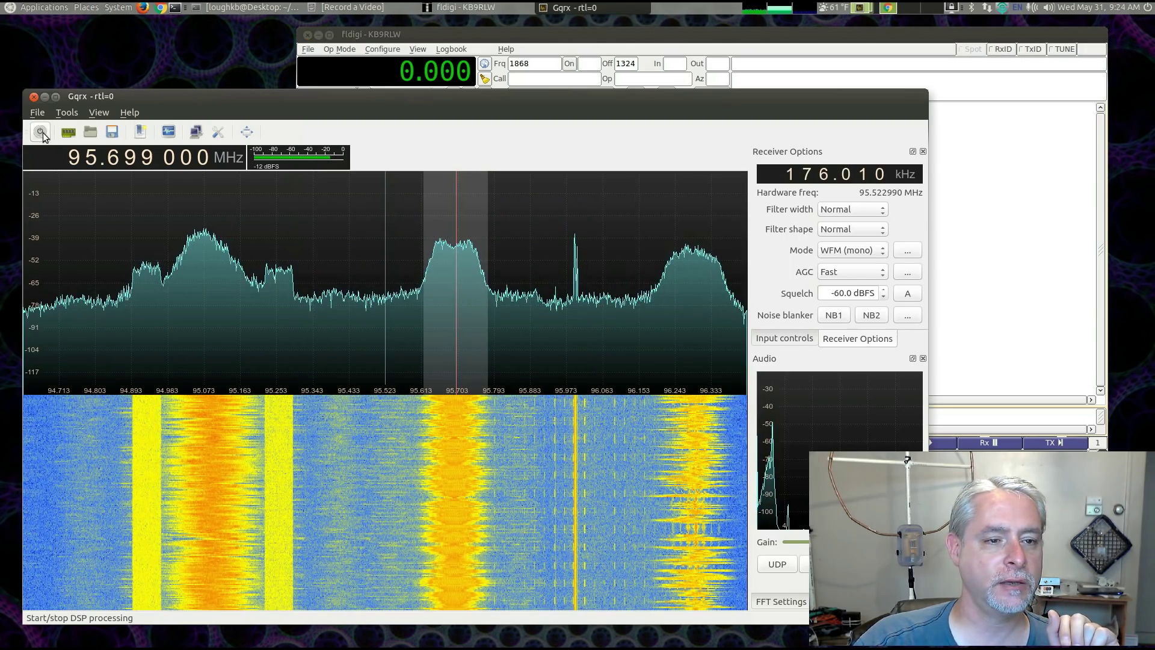
click(33, 96)
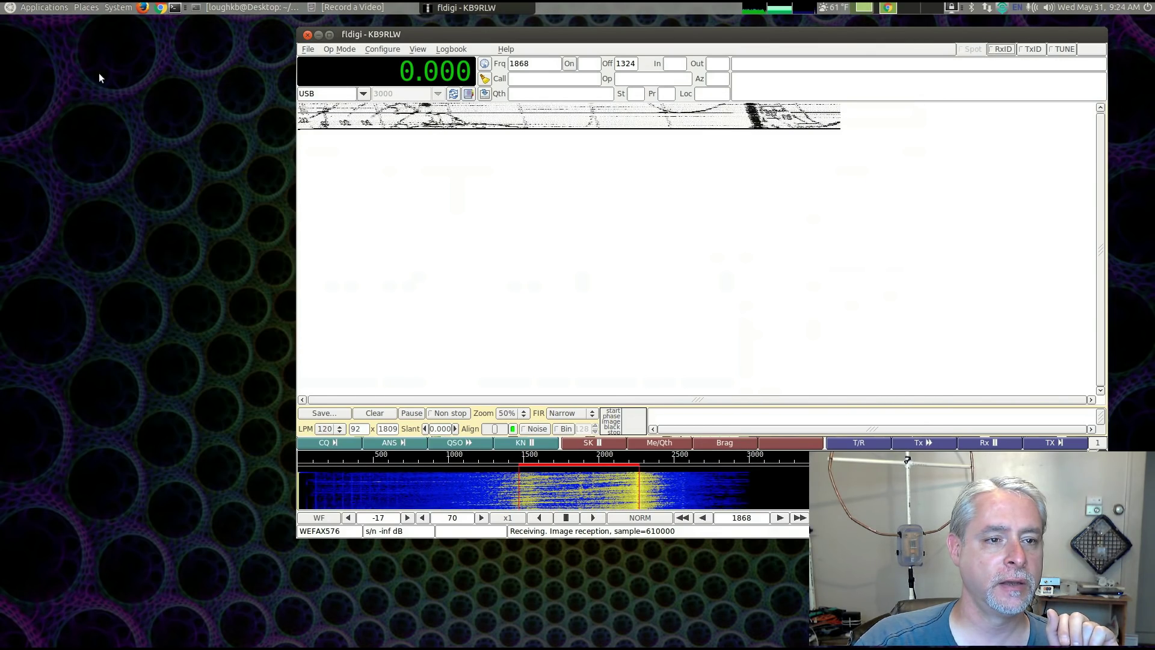
click(91, 6)
click(95, 36)
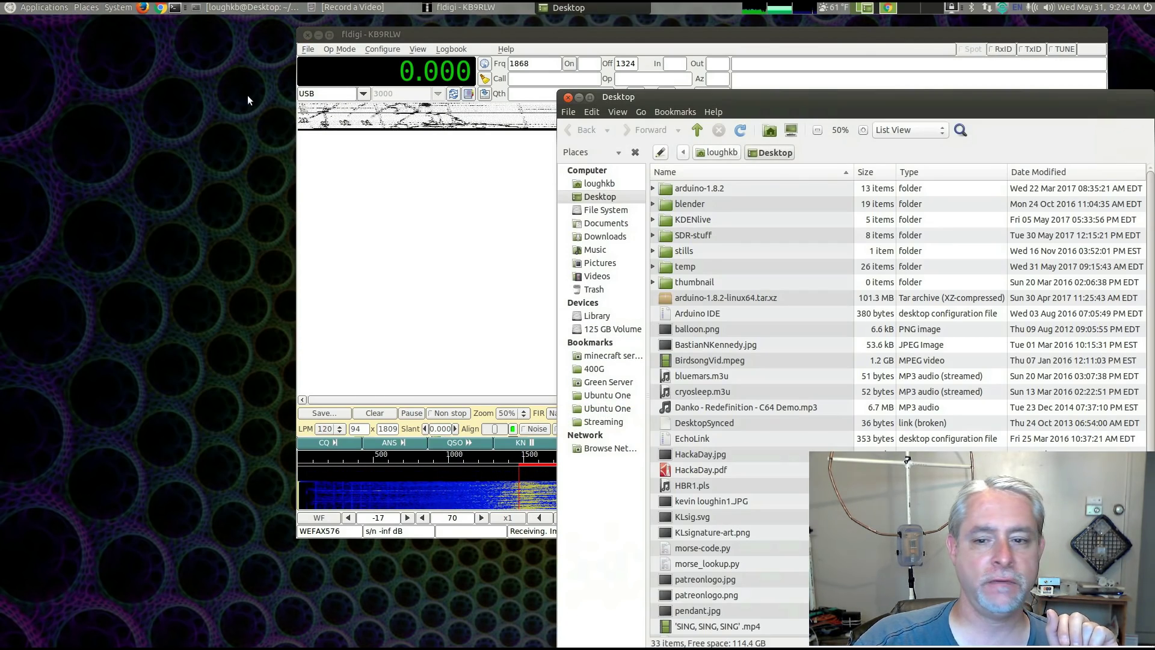
double_click(685, 237)
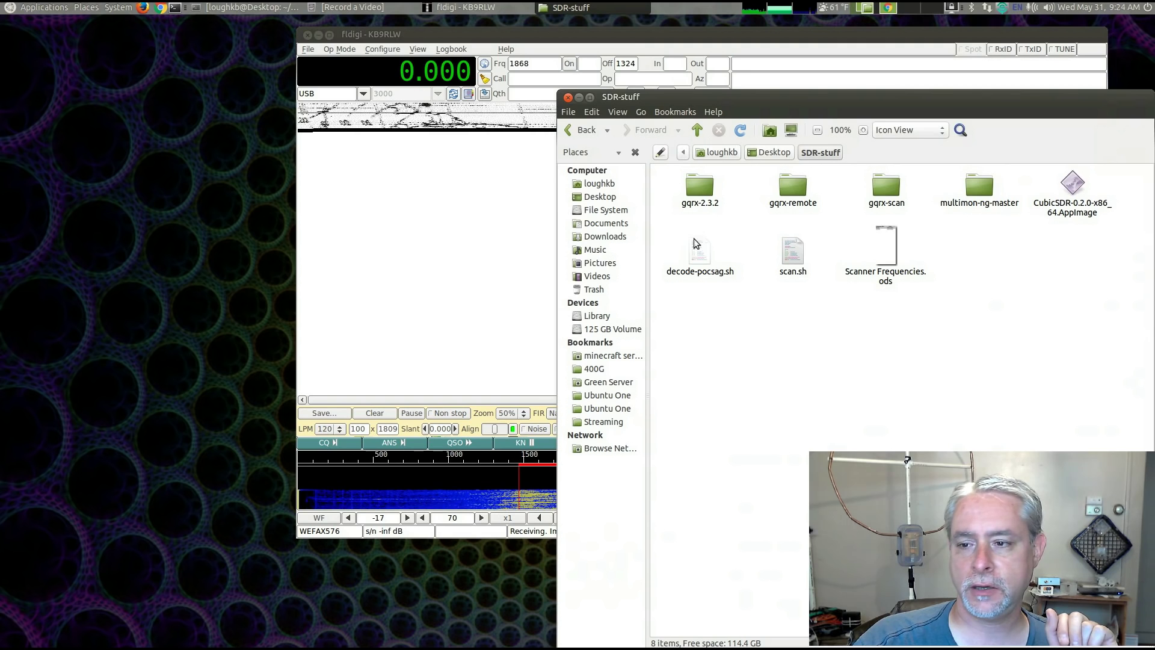
click(1067, 186)
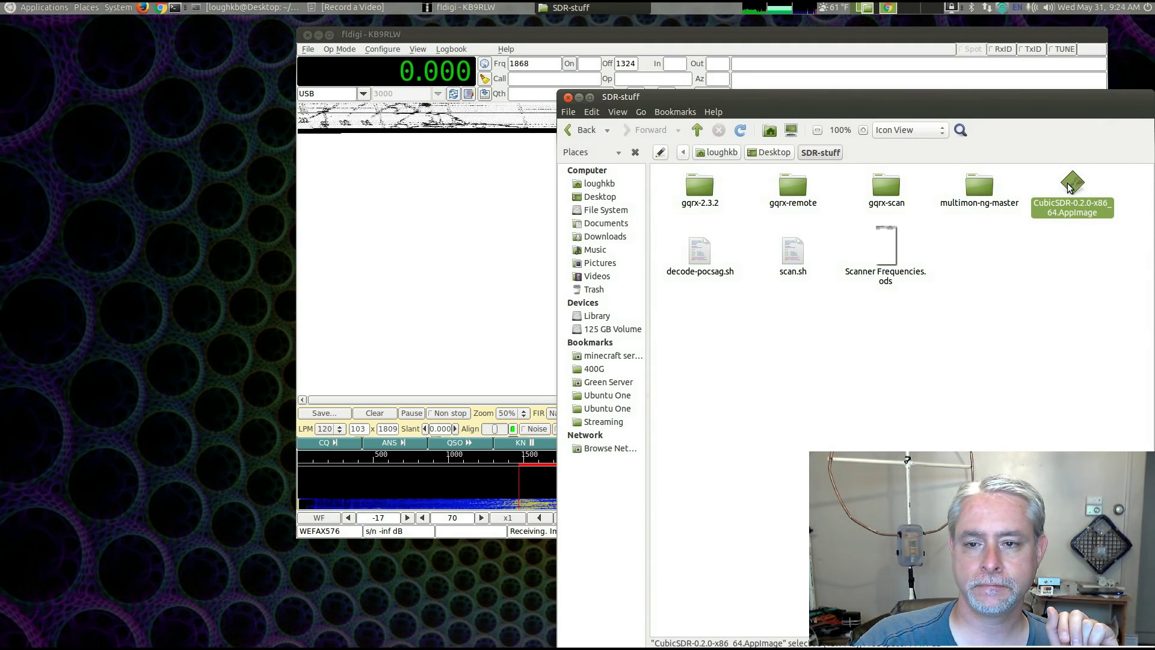
double_click(1069, 188)
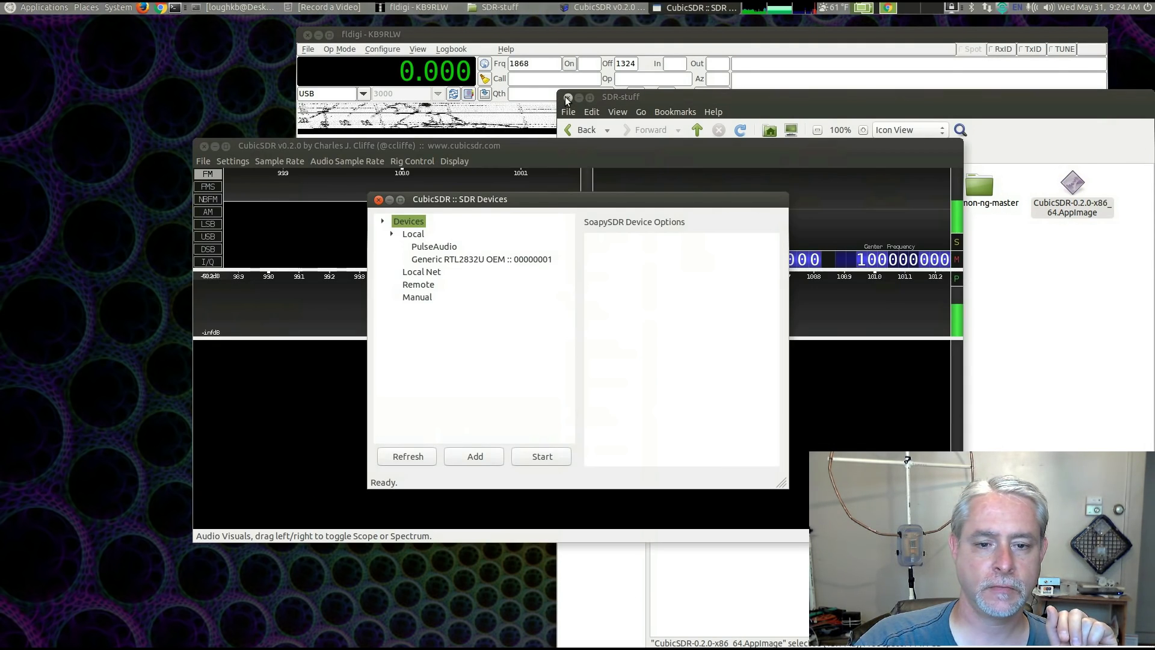
click(567, 99)
- Start the Generic RTL2832U OEM device in CubicSDR and reposition the receiver's main window
click(284, 149)
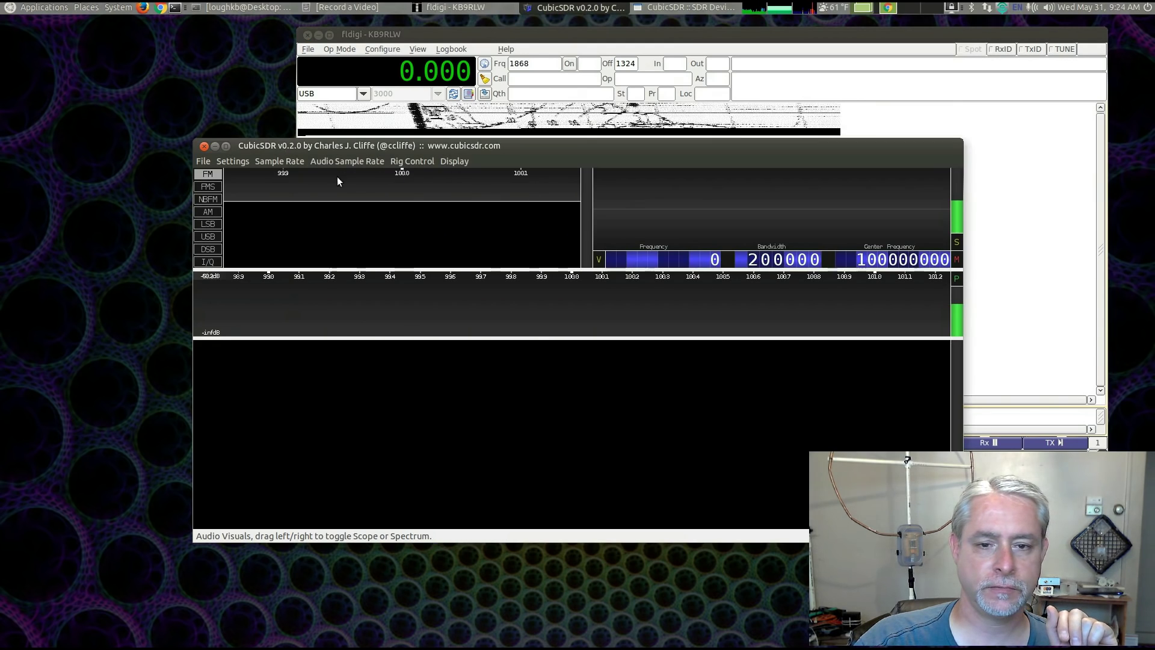
drag(521, 150, 432, 205)
key(alt+Tab)
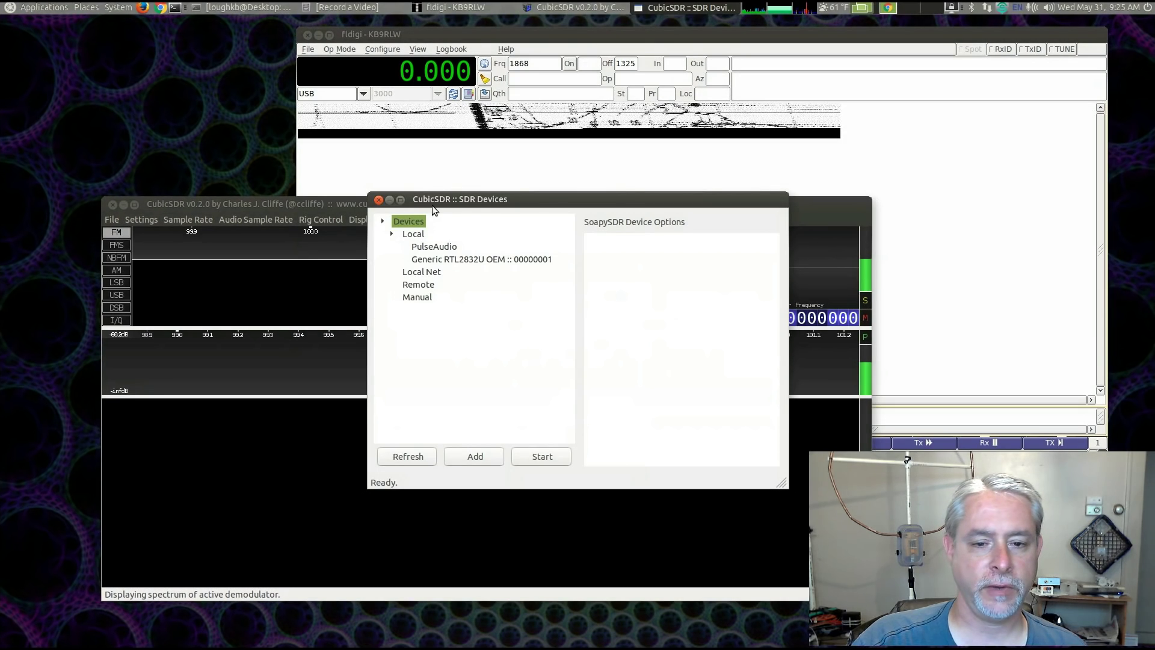
click(481, 259)
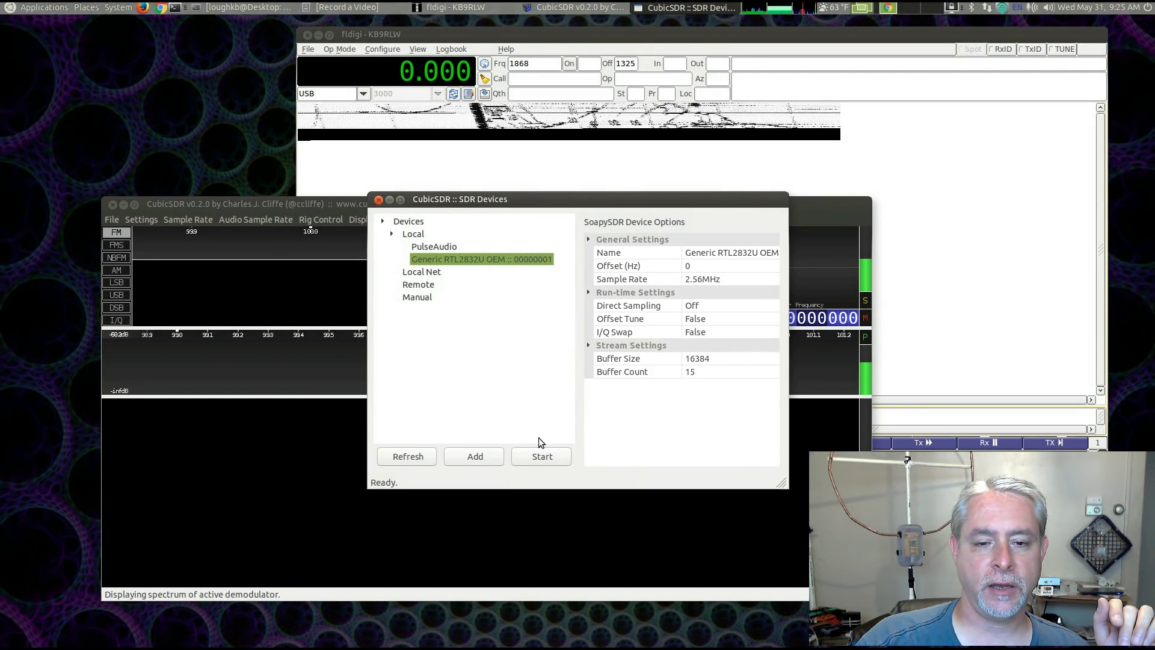
click(541, 458)
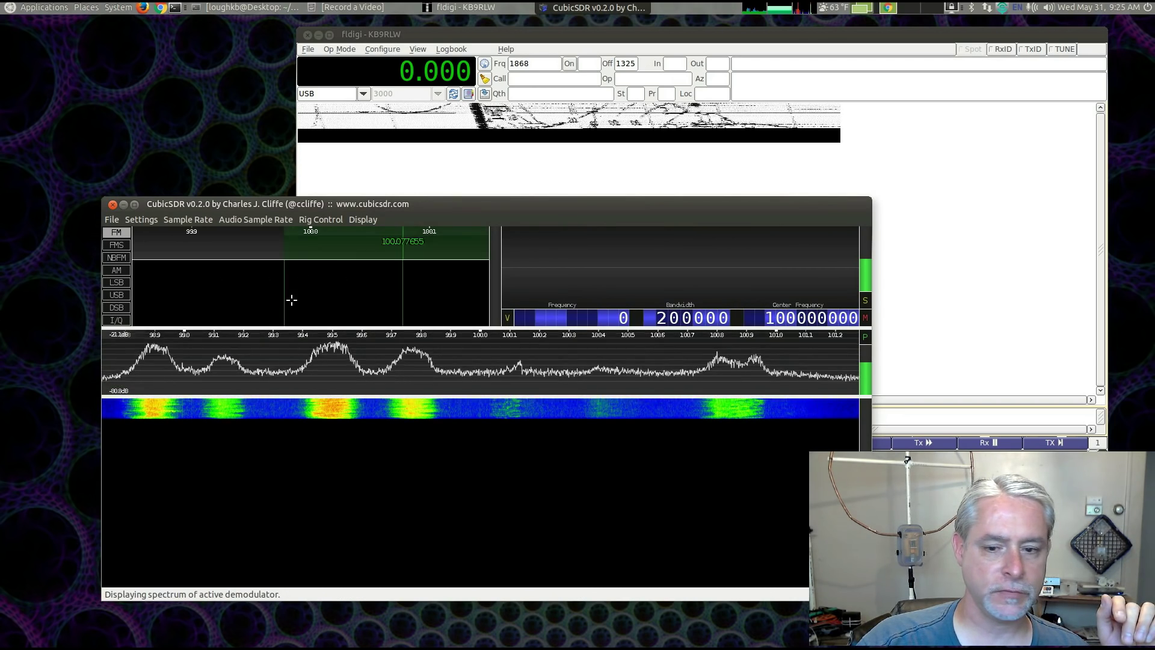
drag(427, 202, 411, 156)
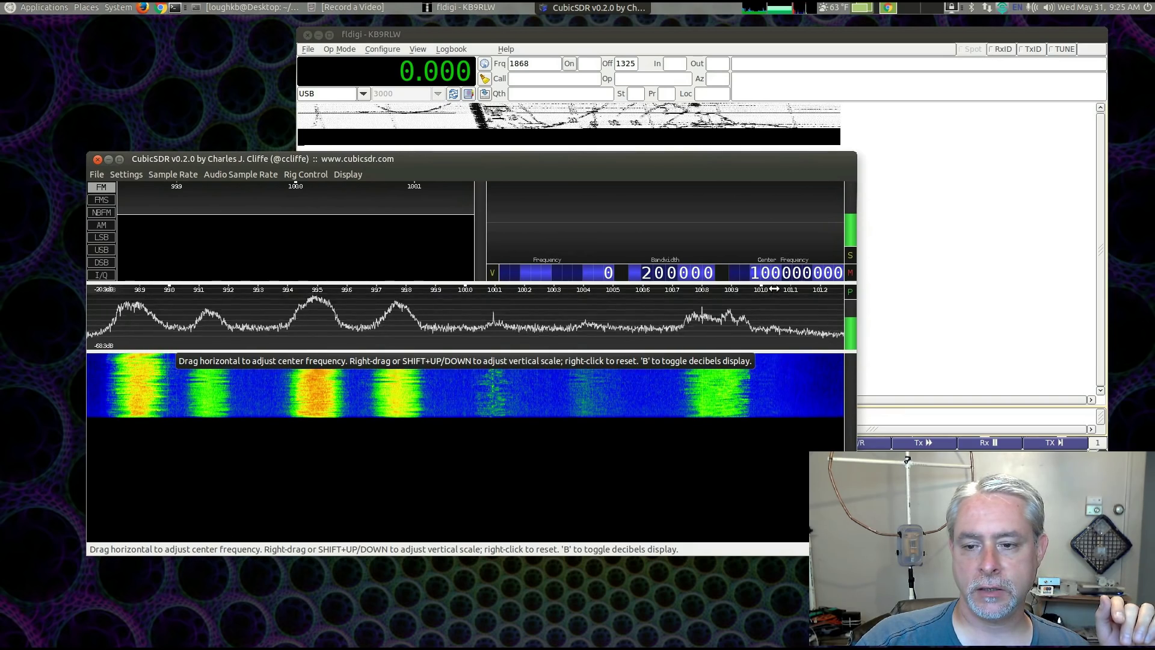
- Set CubicSDR's center frequency to 95700000 Hz and place an FM demodulator on the signal at about 95.699 MHz
scroll(757, 277, up, 1)
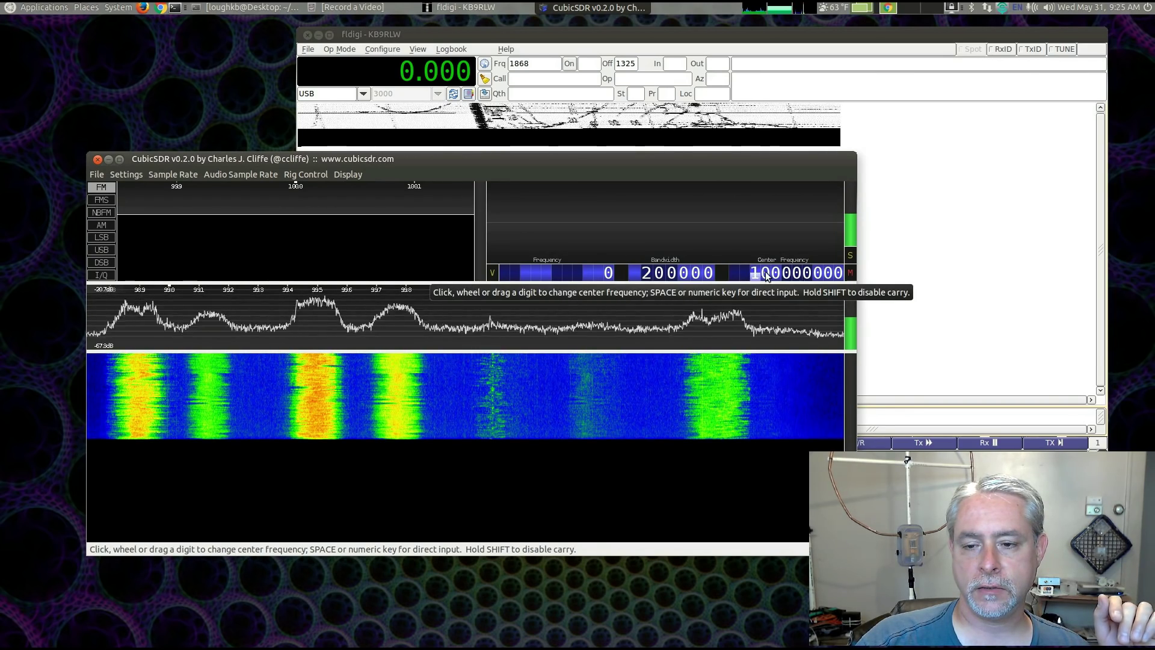
scroll(764, 276, down, 2)
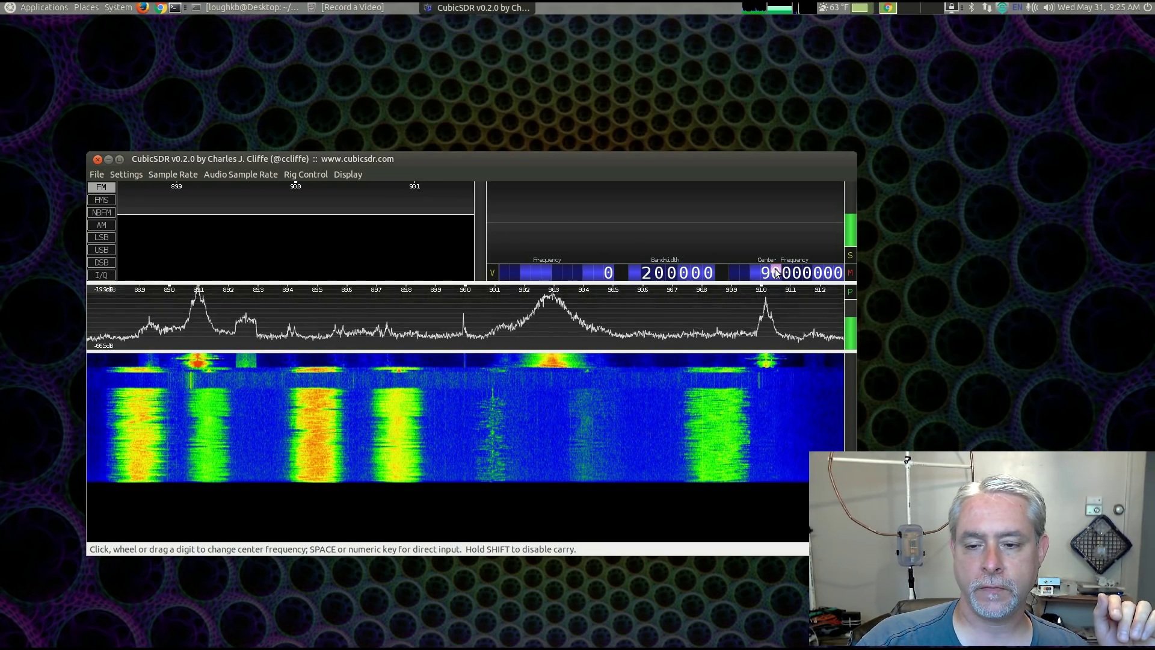
scroll(776, 274, up, 2)
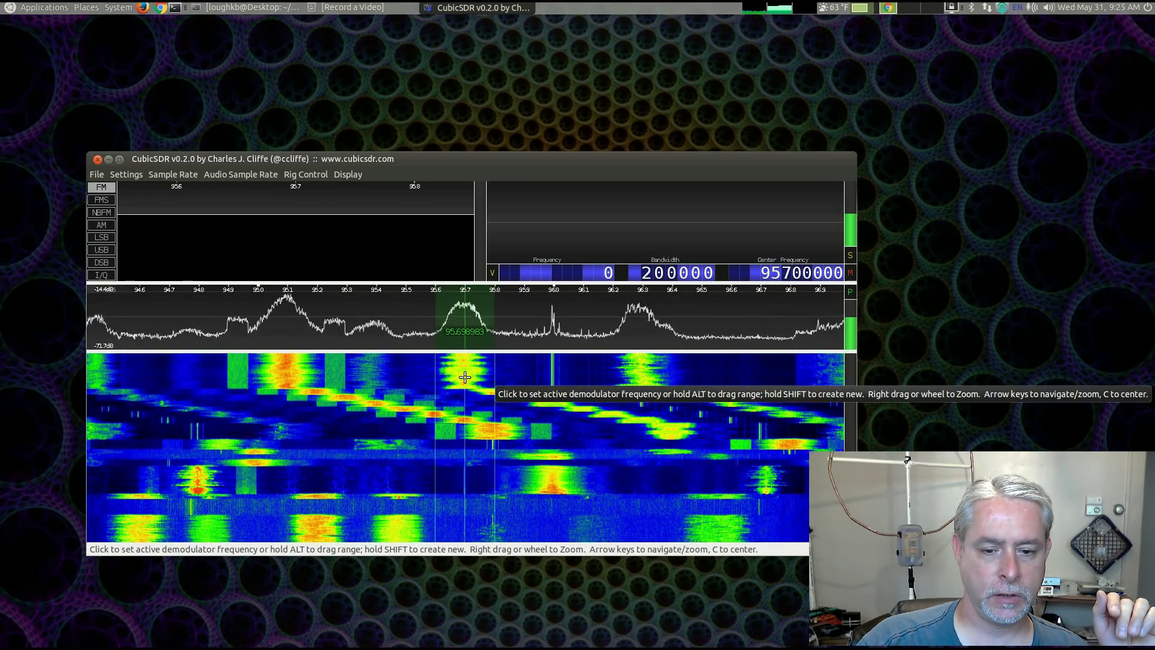
click(466, 377)
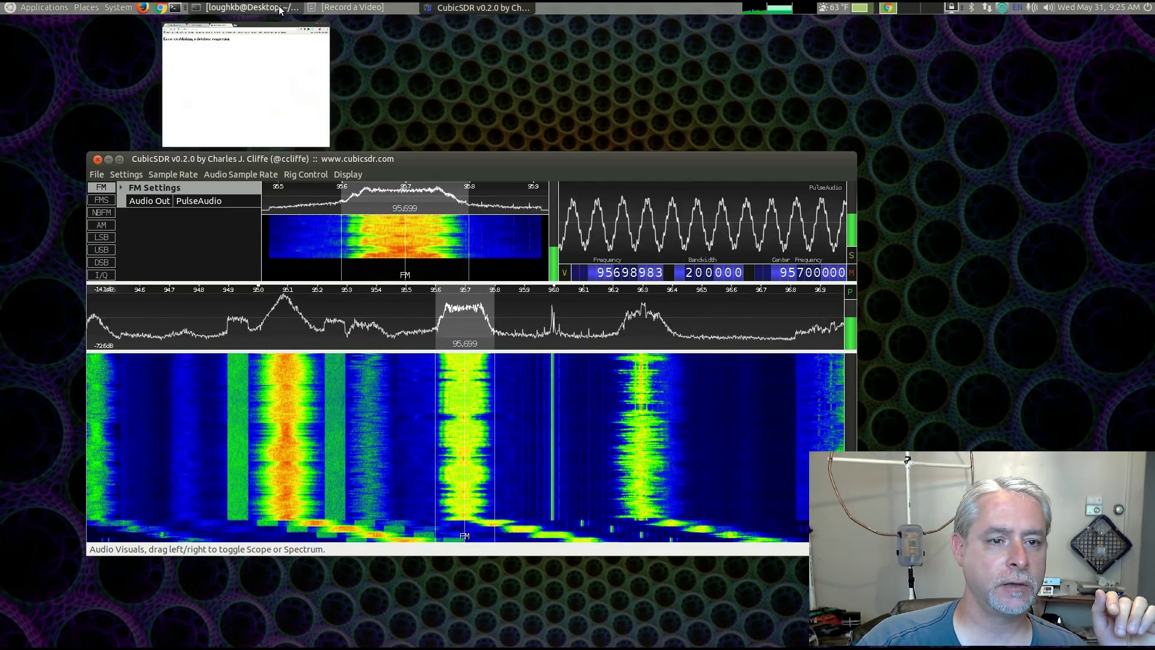
- Launch Fldigi again and move its receive marker onto the signal at about 1864 in the waterfall
click(41, 9)
mouse_move(38, 108)
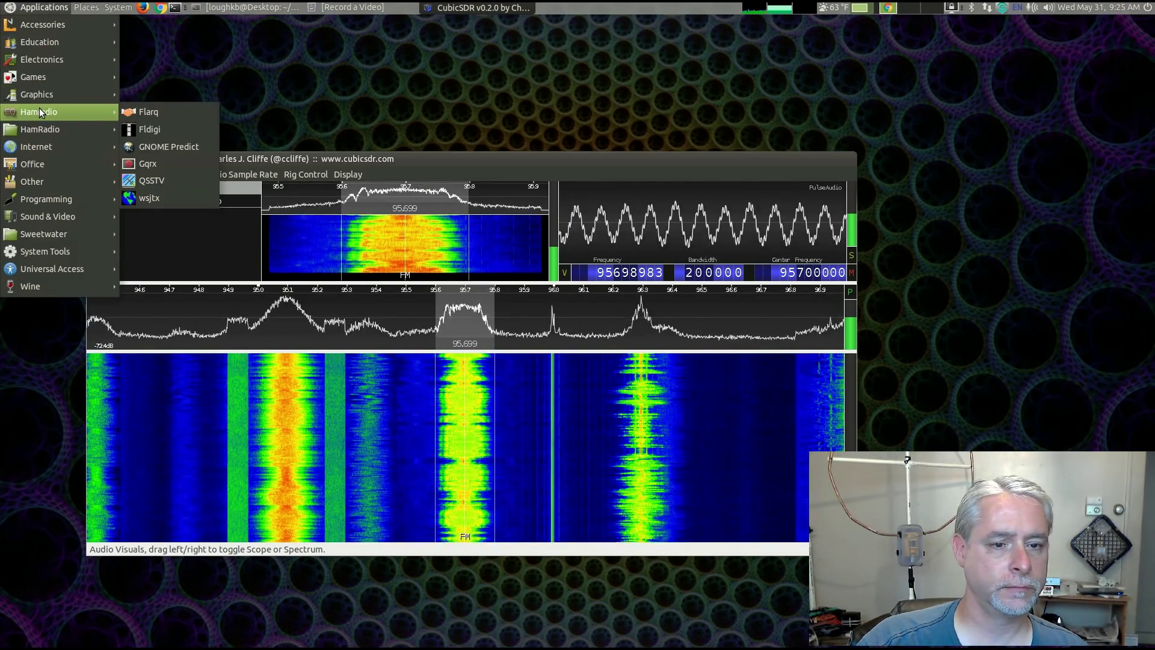
click(143, 130)
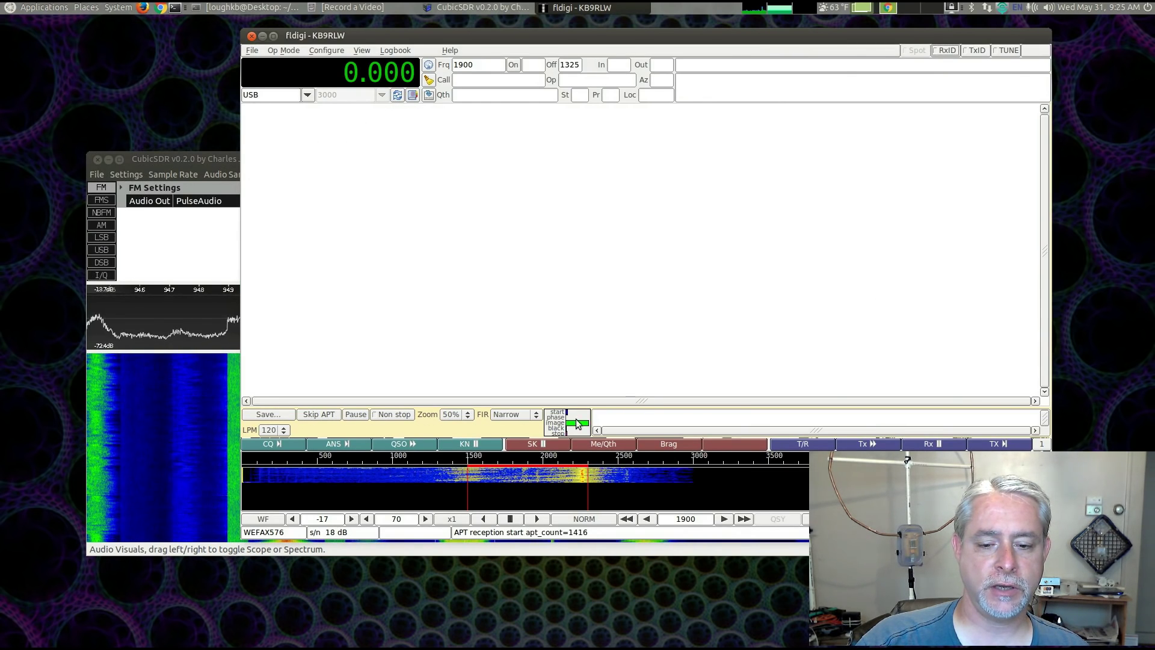
click(522, 483)
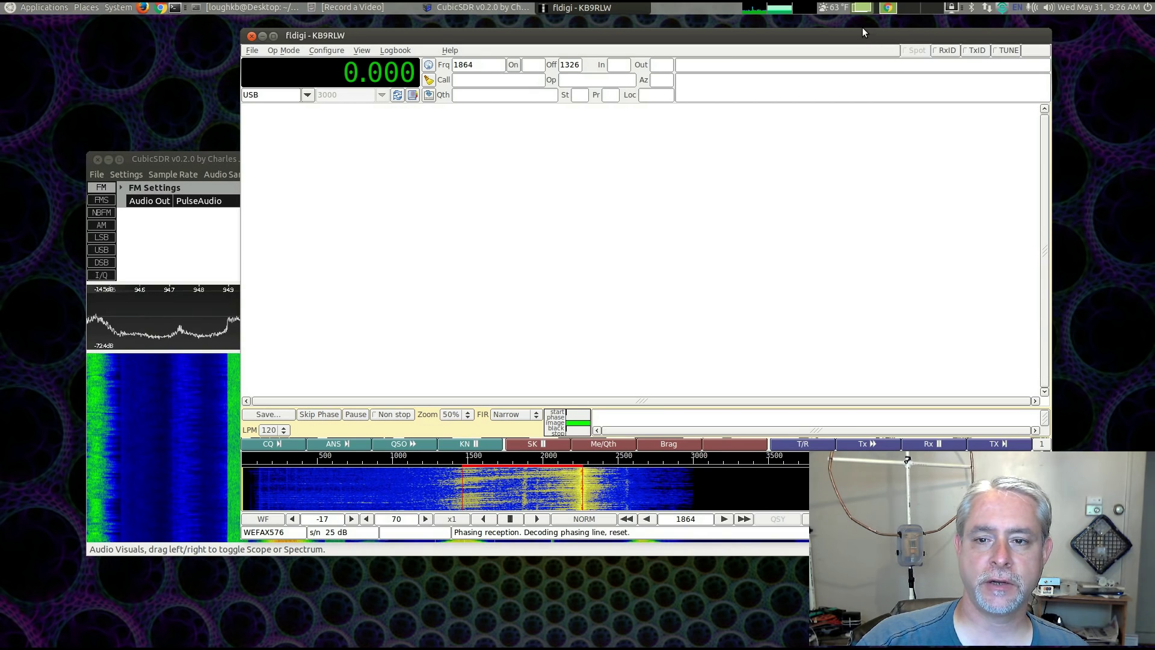
- Move the Fldigi and CubicSDR windows apart so both can be seen, and bring Fldigi to the front
drag(854, 33, 919, 31)
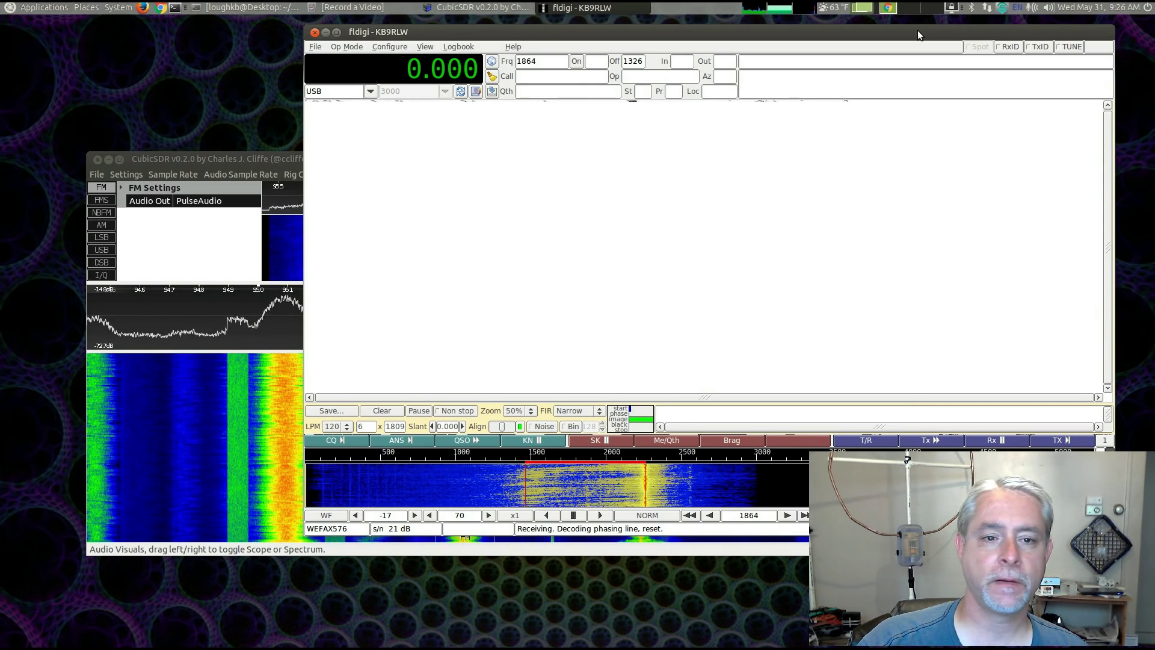
click(254, 157)
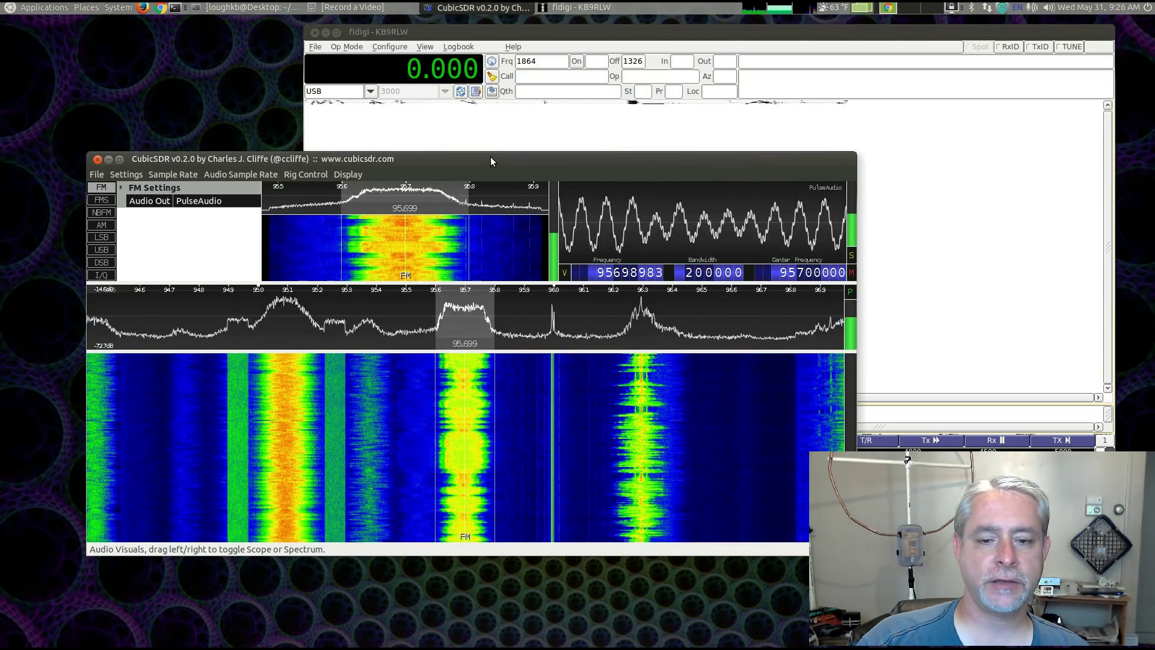
drag(490, 157, 428, 234)
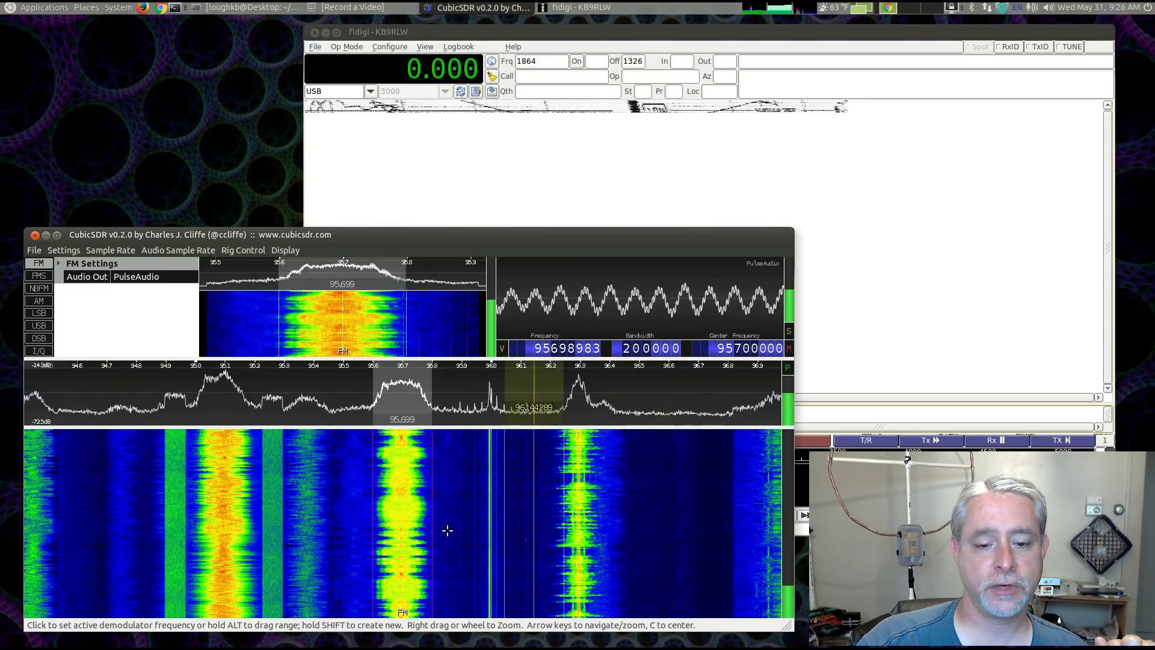
click(790, 205)
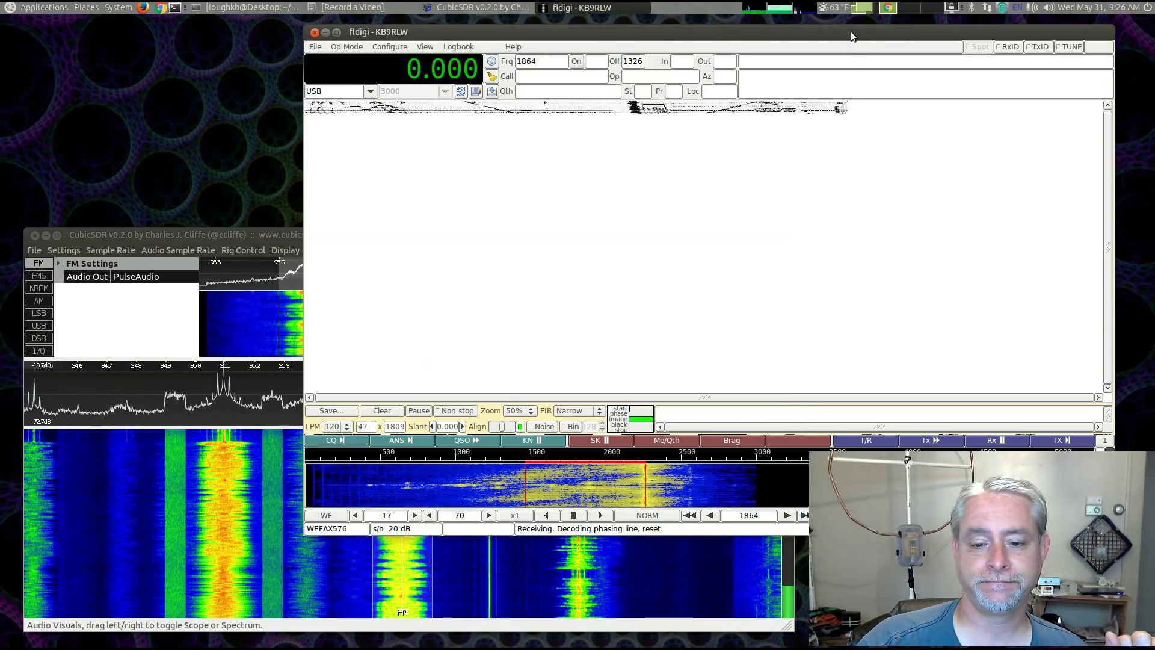